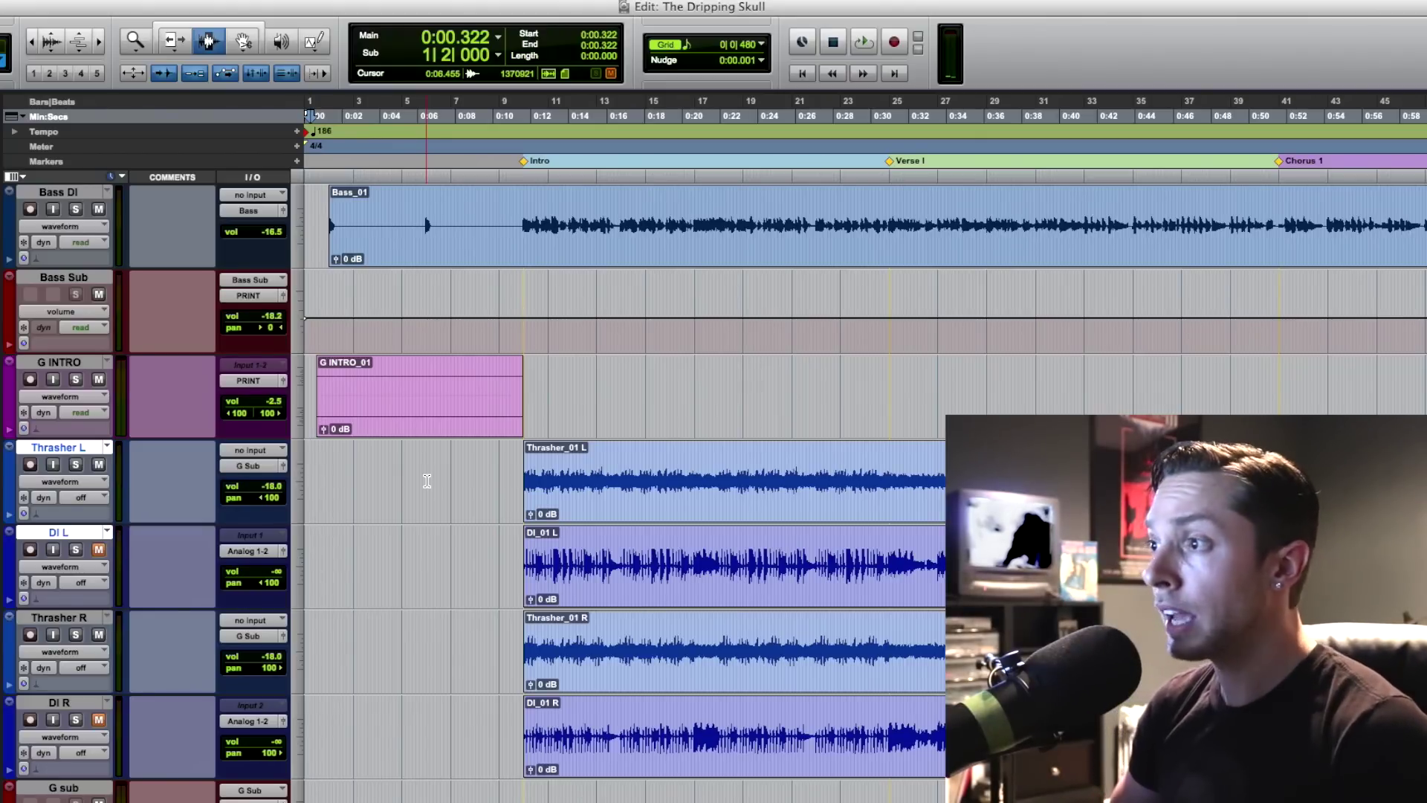
- Set the edit point where the Thrasher and DI guitar regions start at the Intro marker
left_click(540, 536)
- Zoom in and select 0:14.354–0:14.838 across the Thrasher L and DI L regions
key("super+bracketright")
key("super+bracketright")
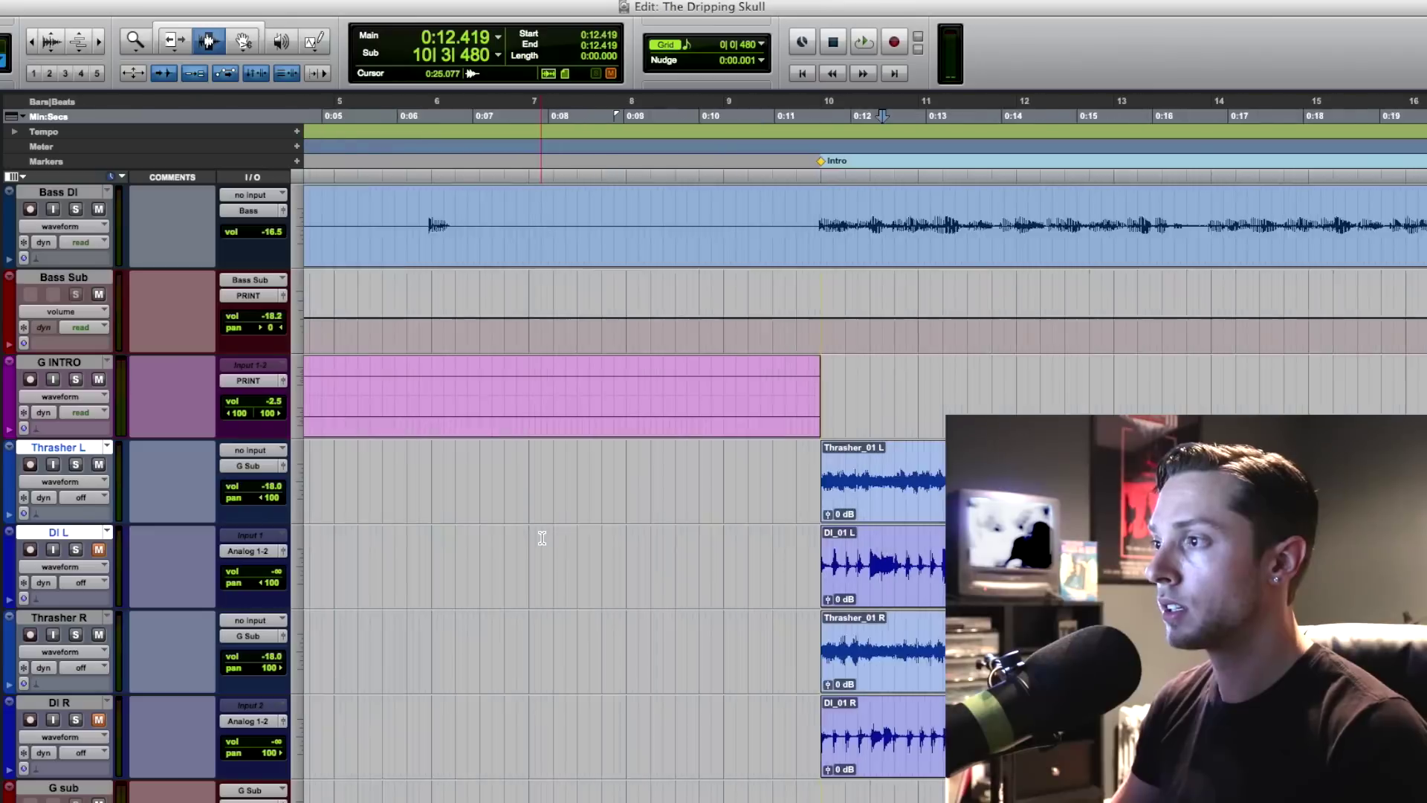
key("super+bracketright")
scroll(743, 529, "right", 5)
left_click_drag(712, 529, 681, 458)
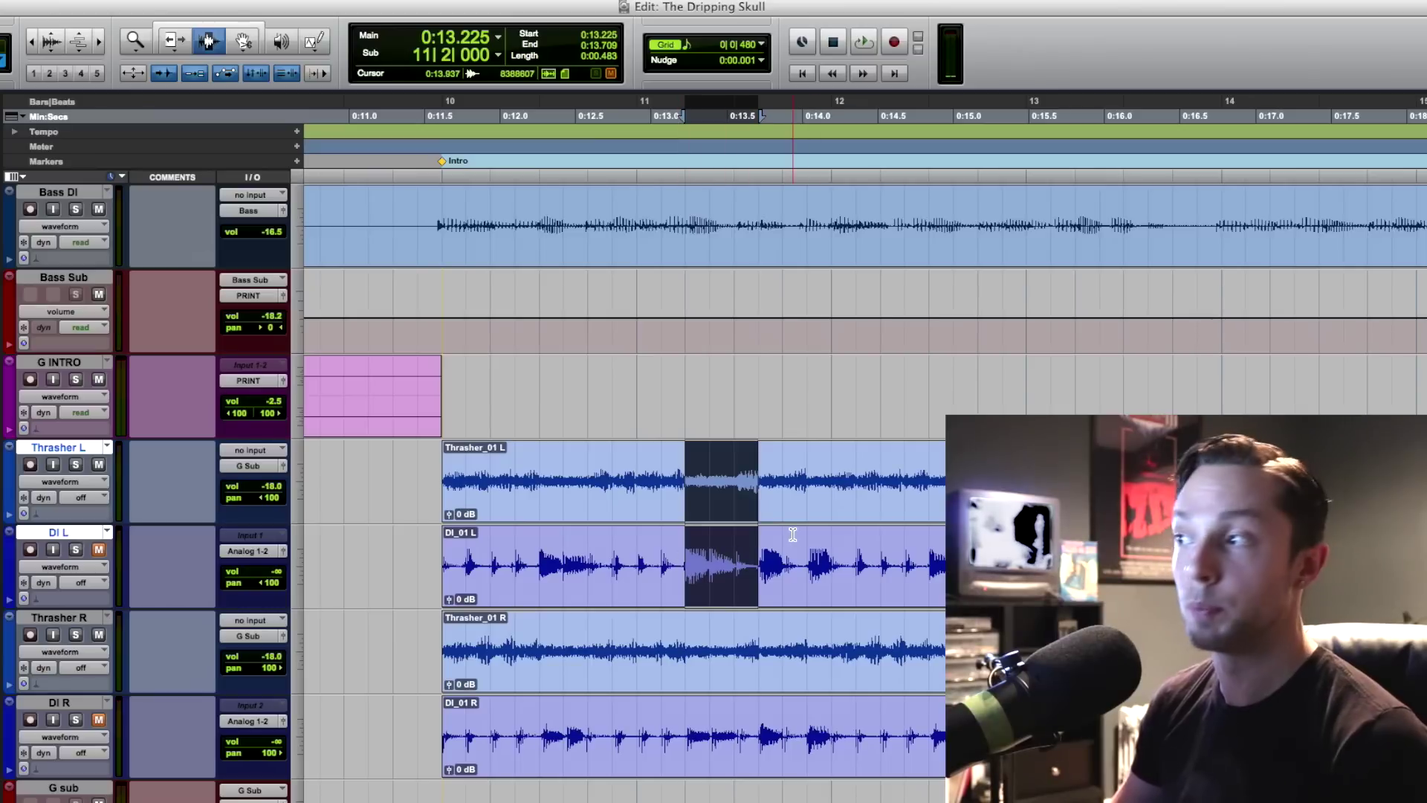
left_click_drag(825, 513, 887, 511)
left_click(727, 522)
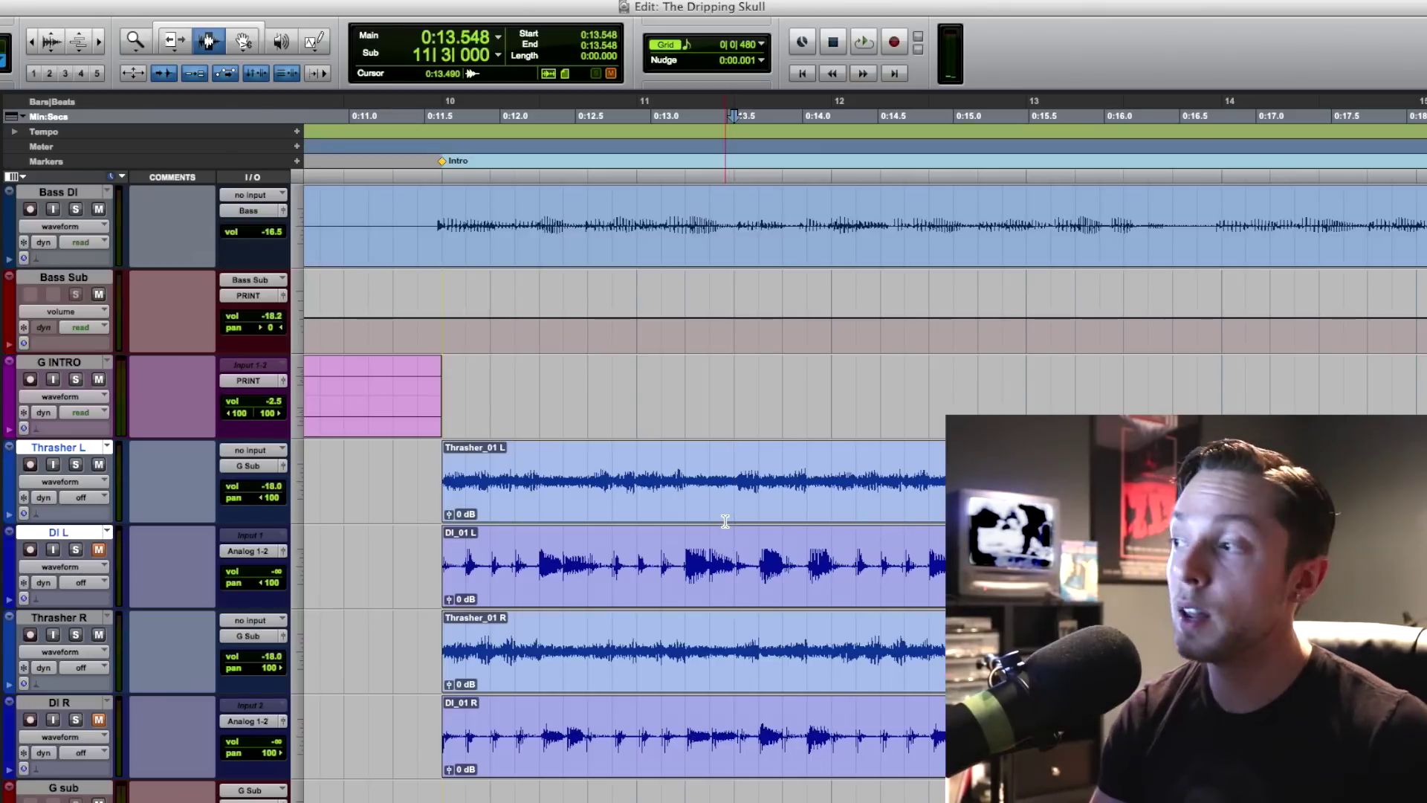
left_click_drag(855, 521, 928, 520)
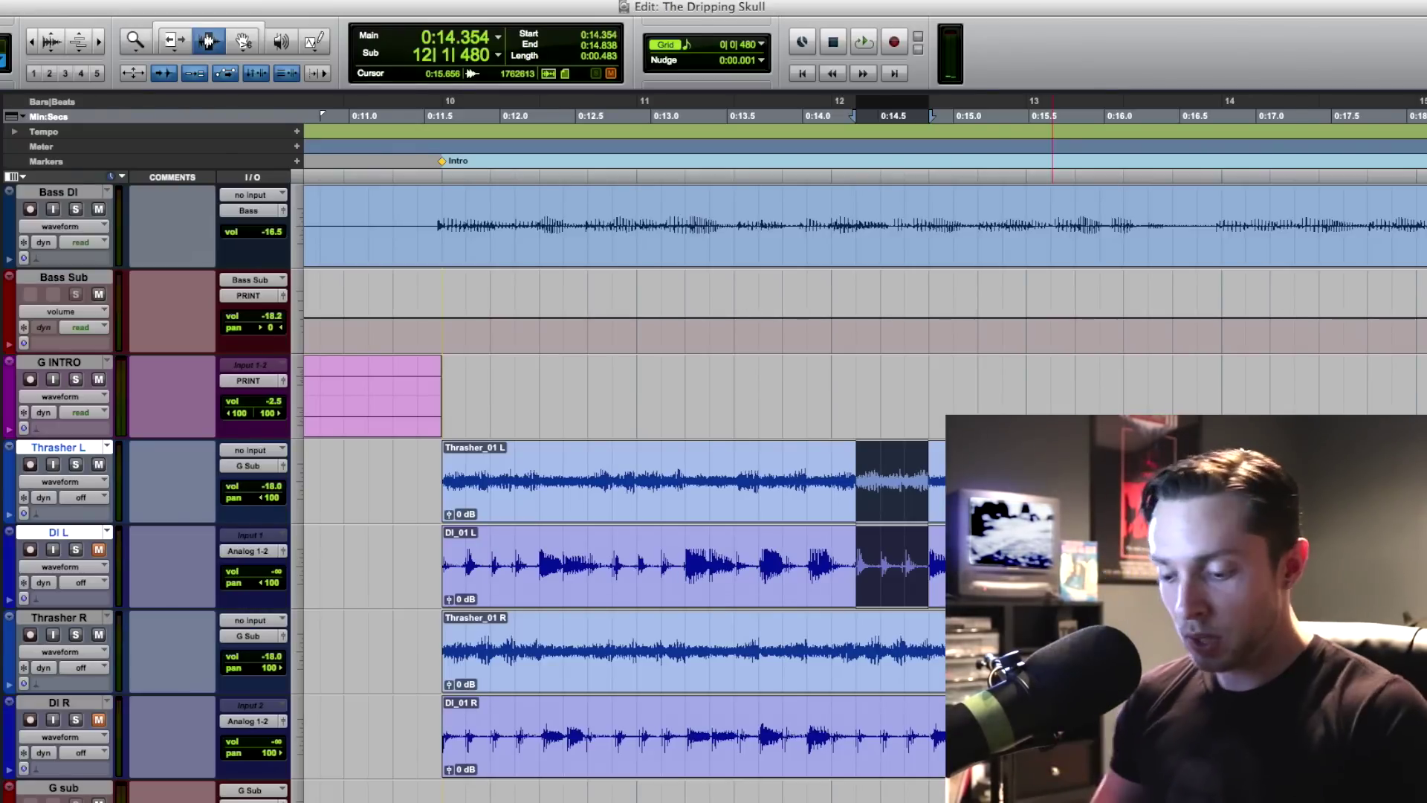
scroll(852, 507, "down", 3)
- Place the edit point at 0:00.645 near the start of the session
left_click(464, 476)
left_click(336, 468)
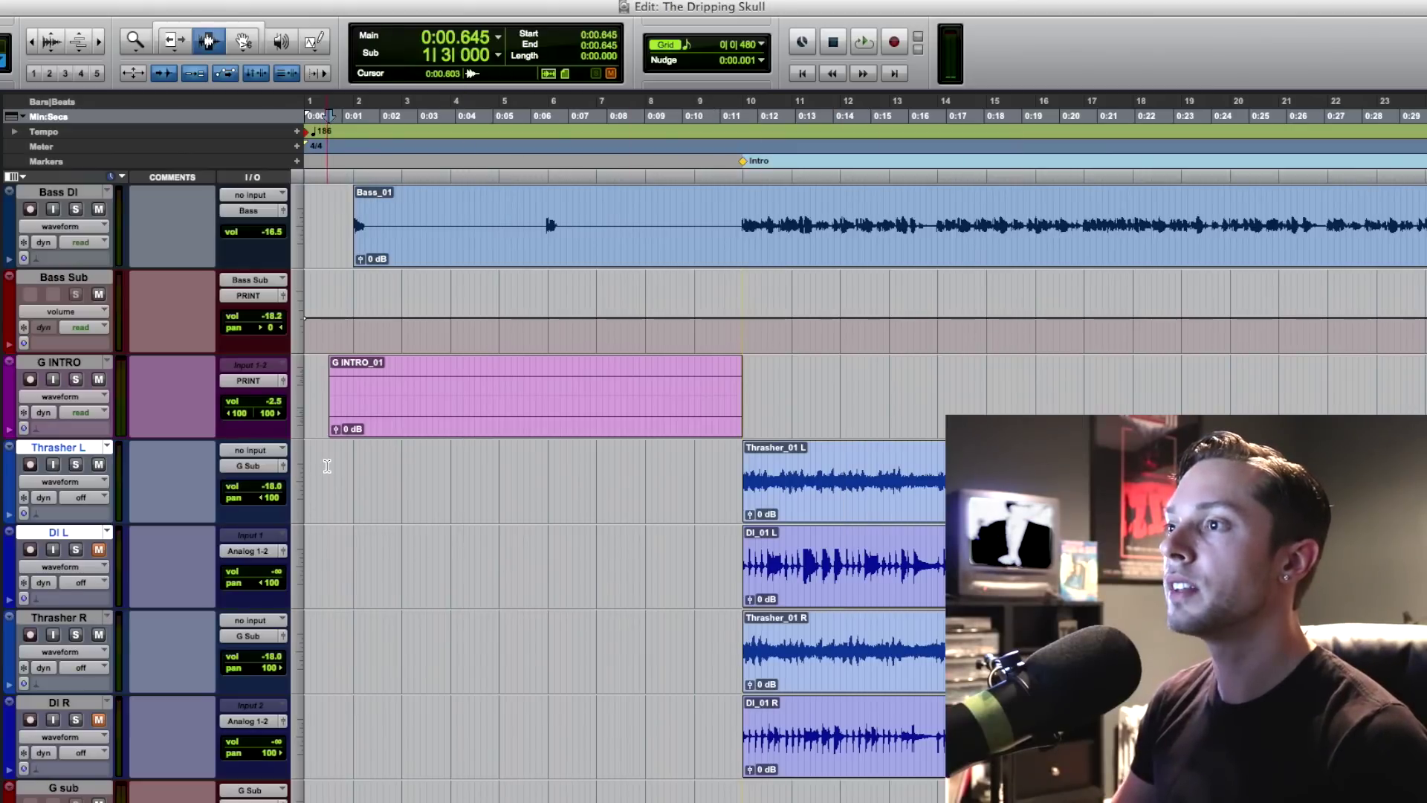
left_click(324, 464)
left_click(327, 464)
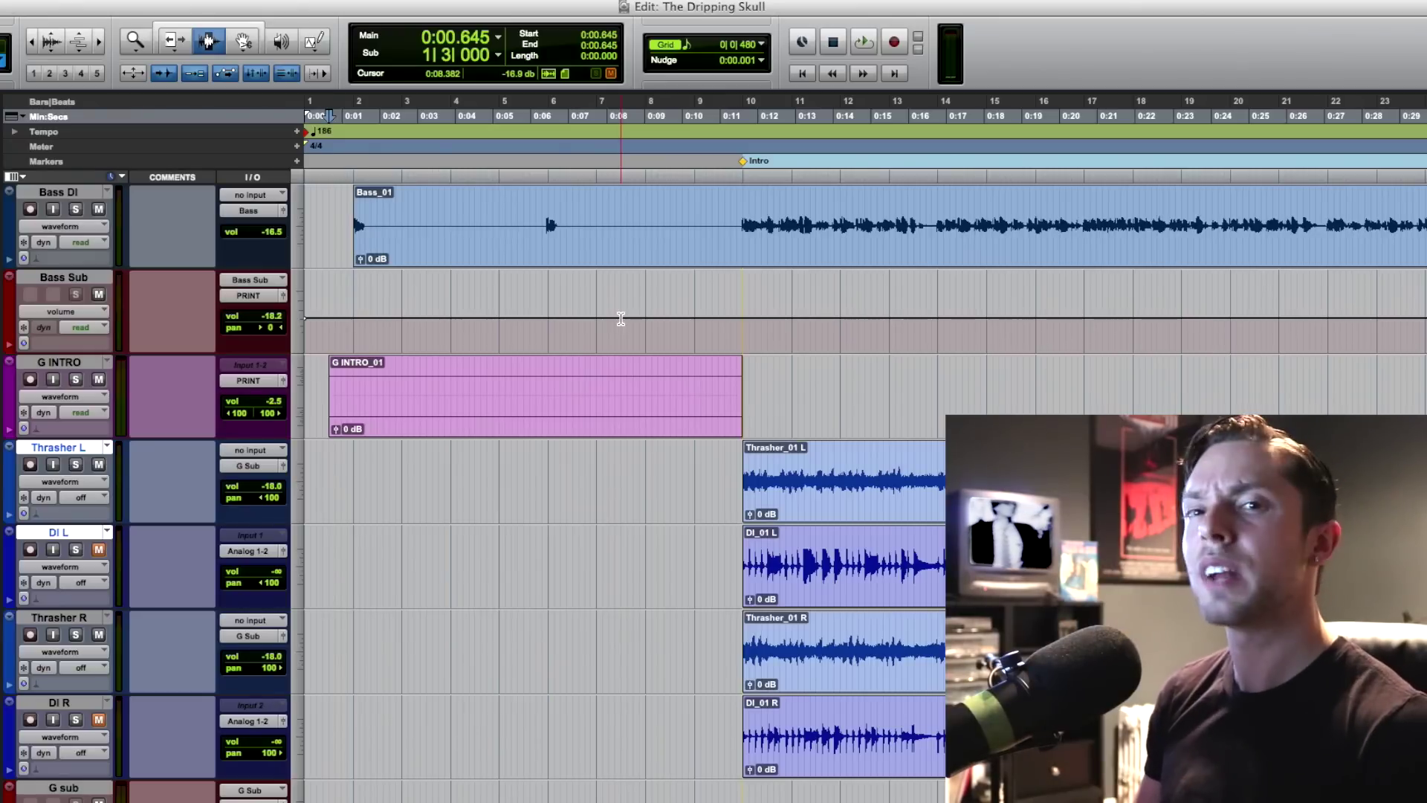
- Play the song from there, stop, and switch to the Mix window
key("space")
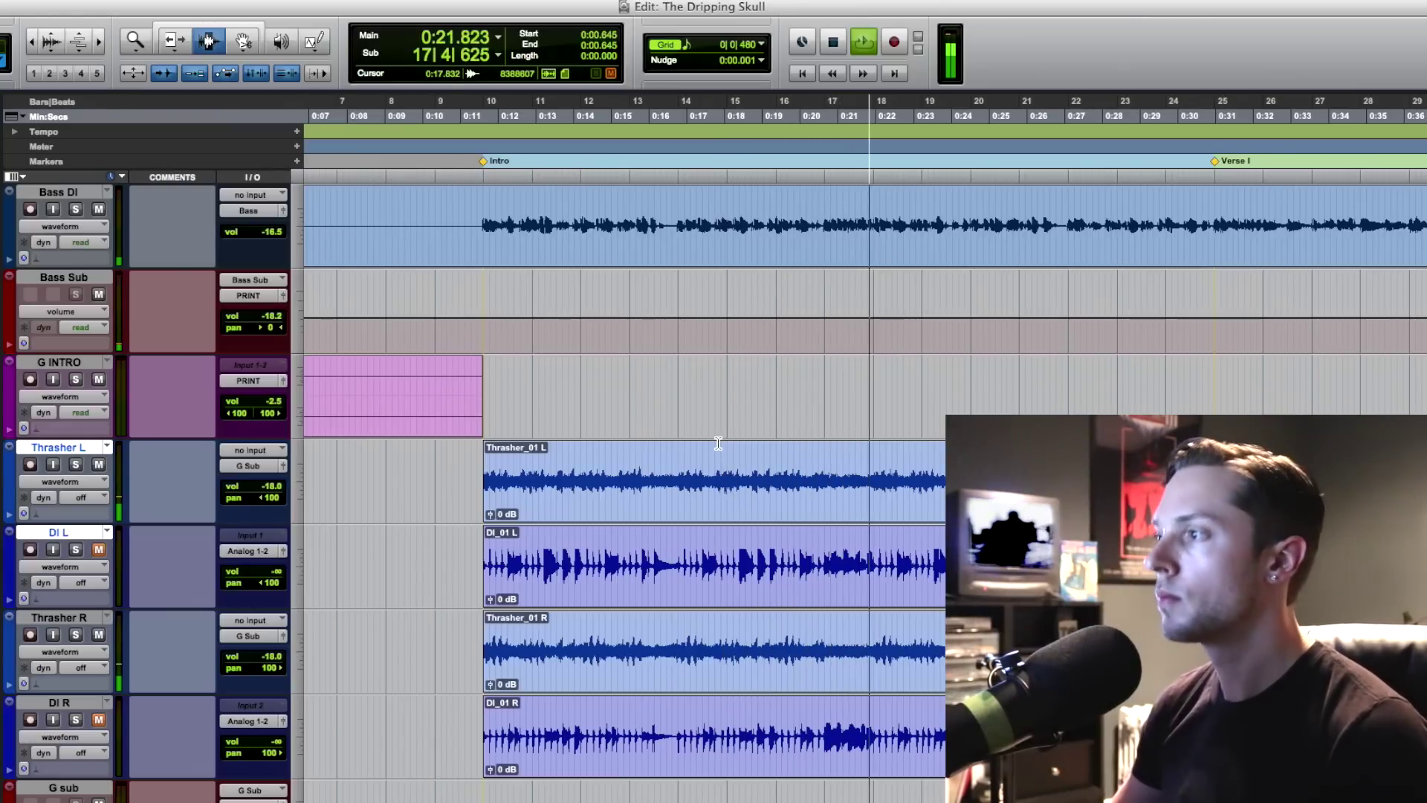
key("space")
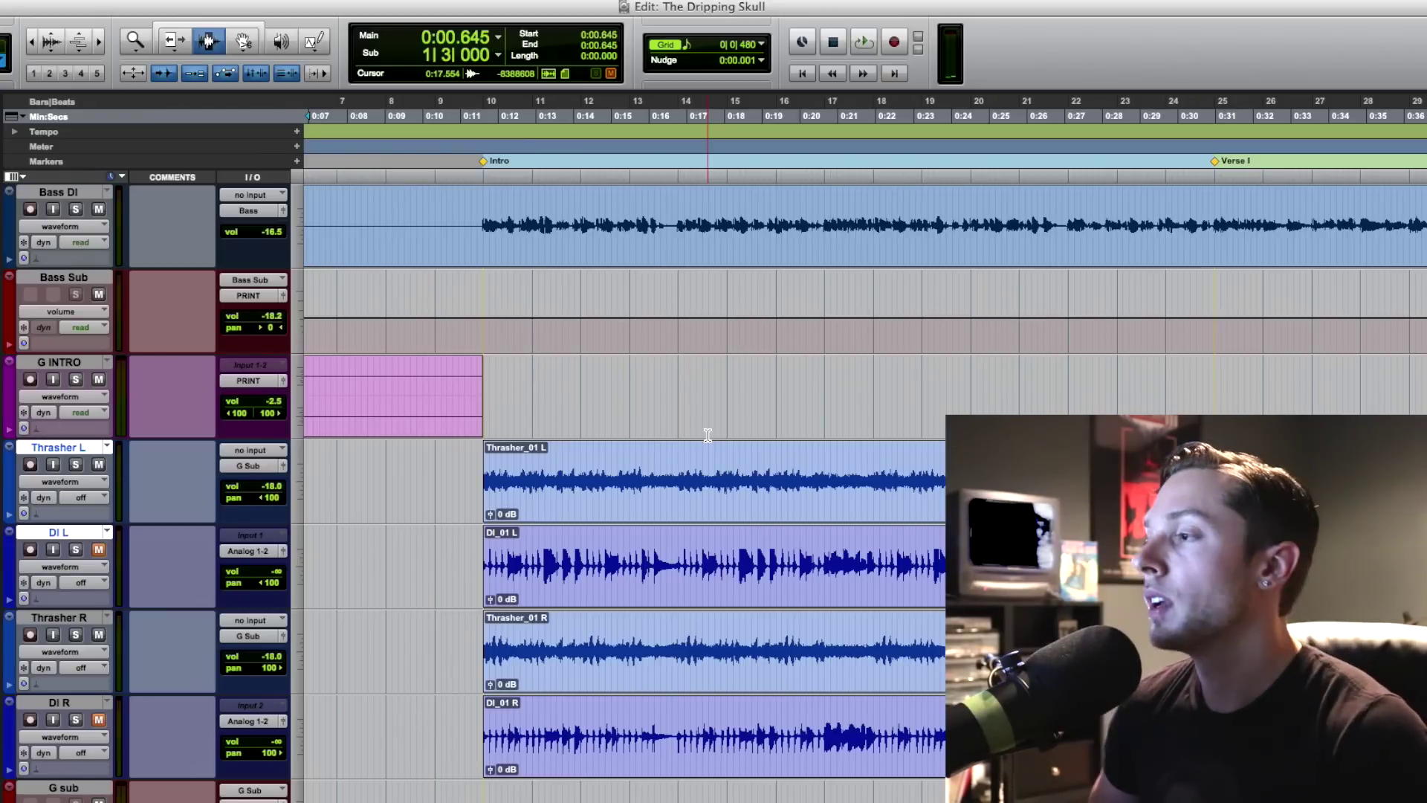
key("super+equal")
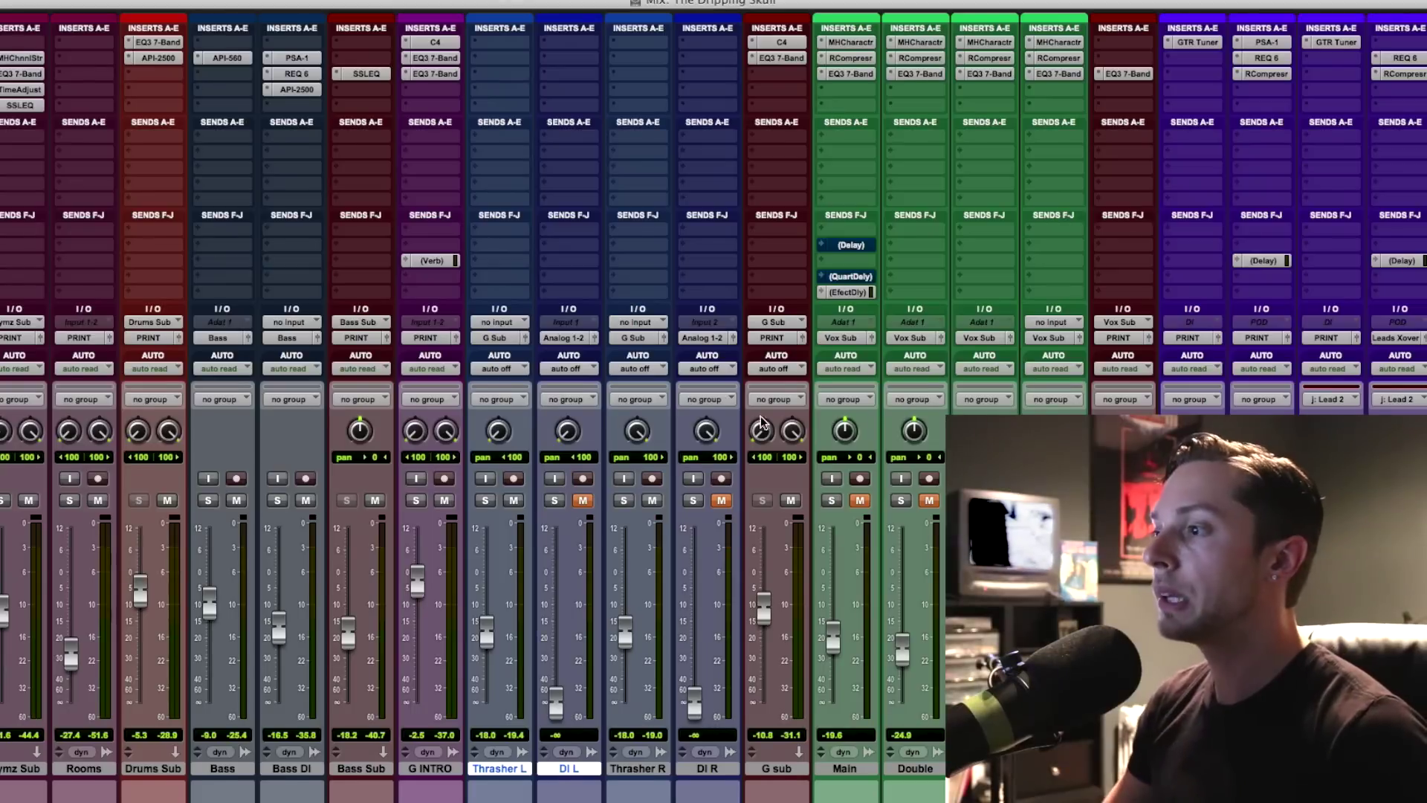
- Solo Thrasher L and Thrasher R in the mixer, then return to the Edit window
scroll(761, 422, "down", 1)
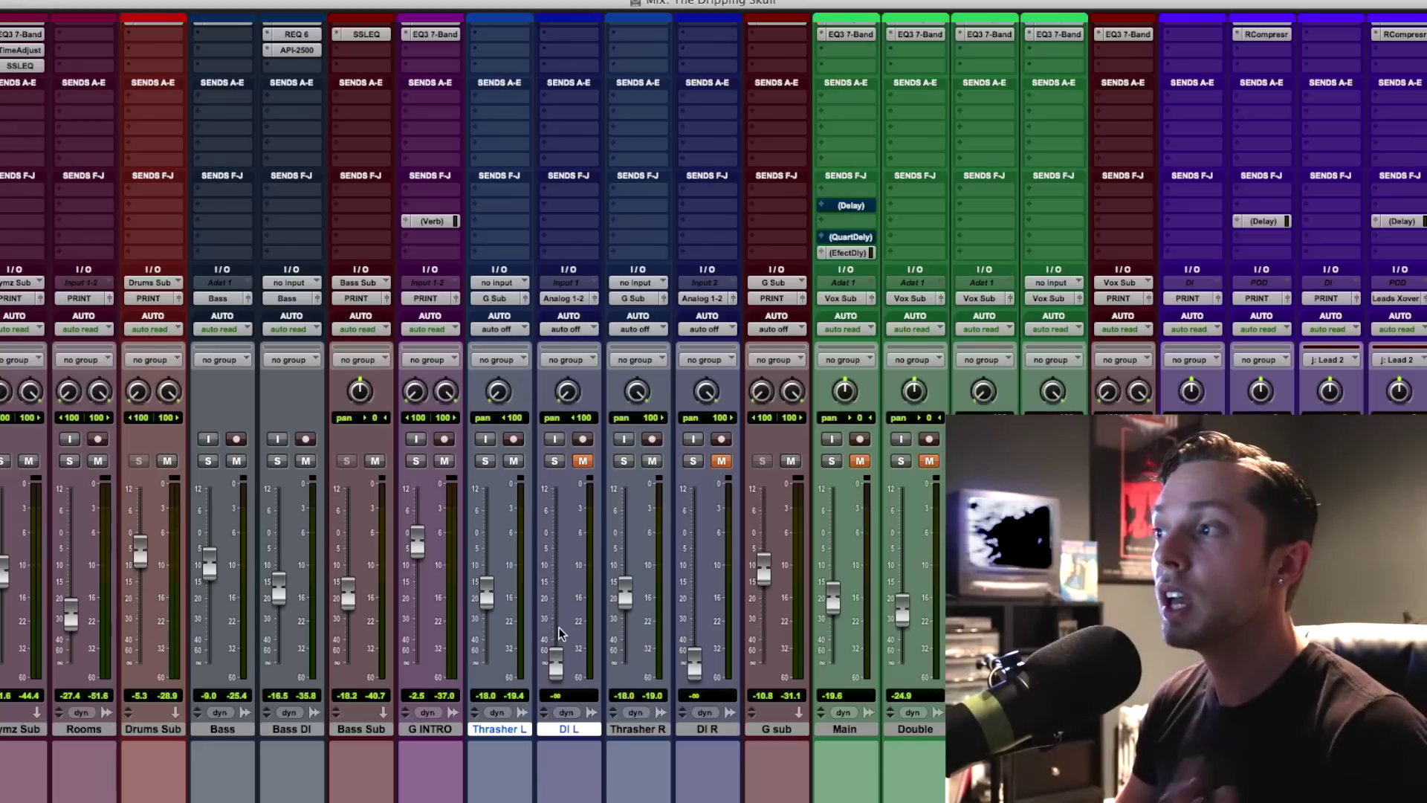
left_click(507, 725)
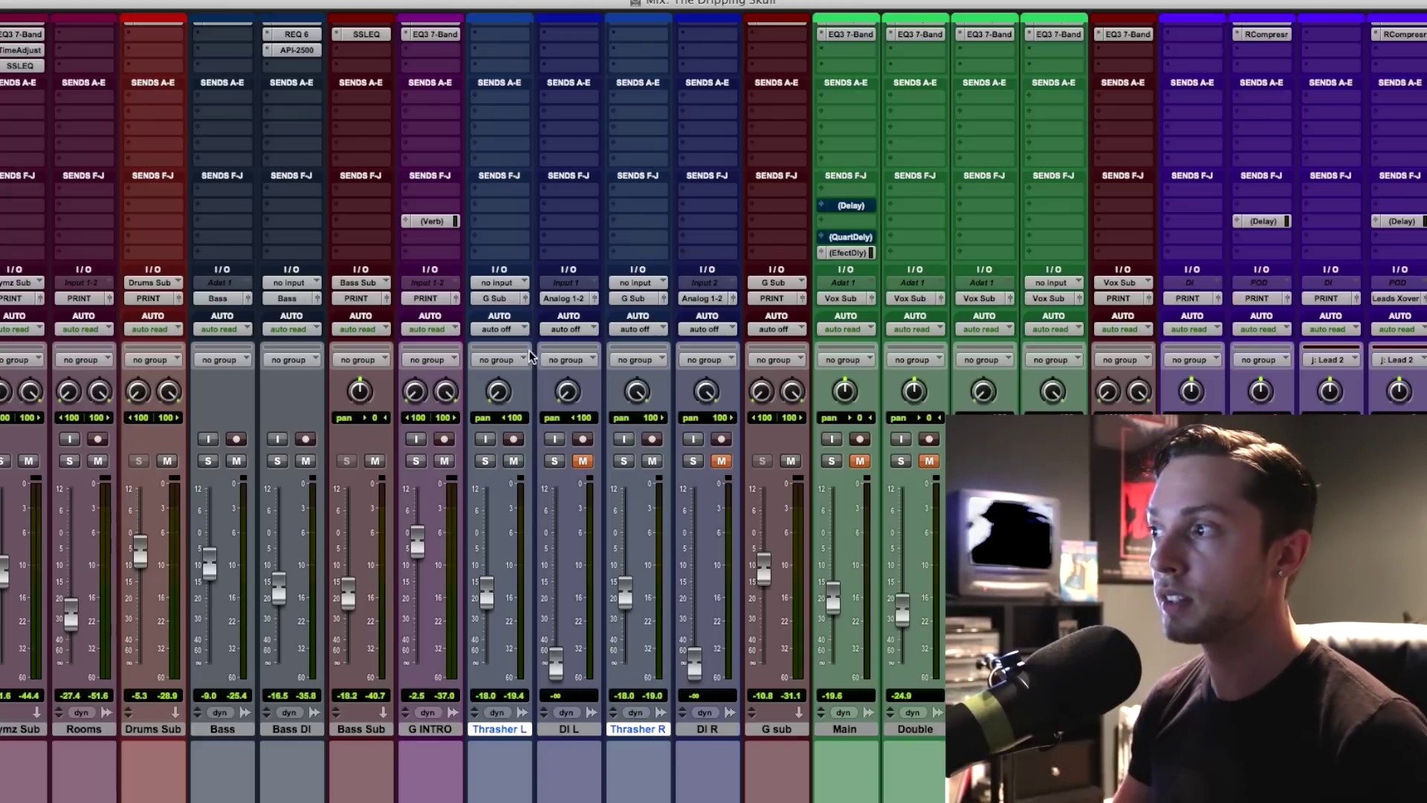
scroll(596, 421, "up", 2)
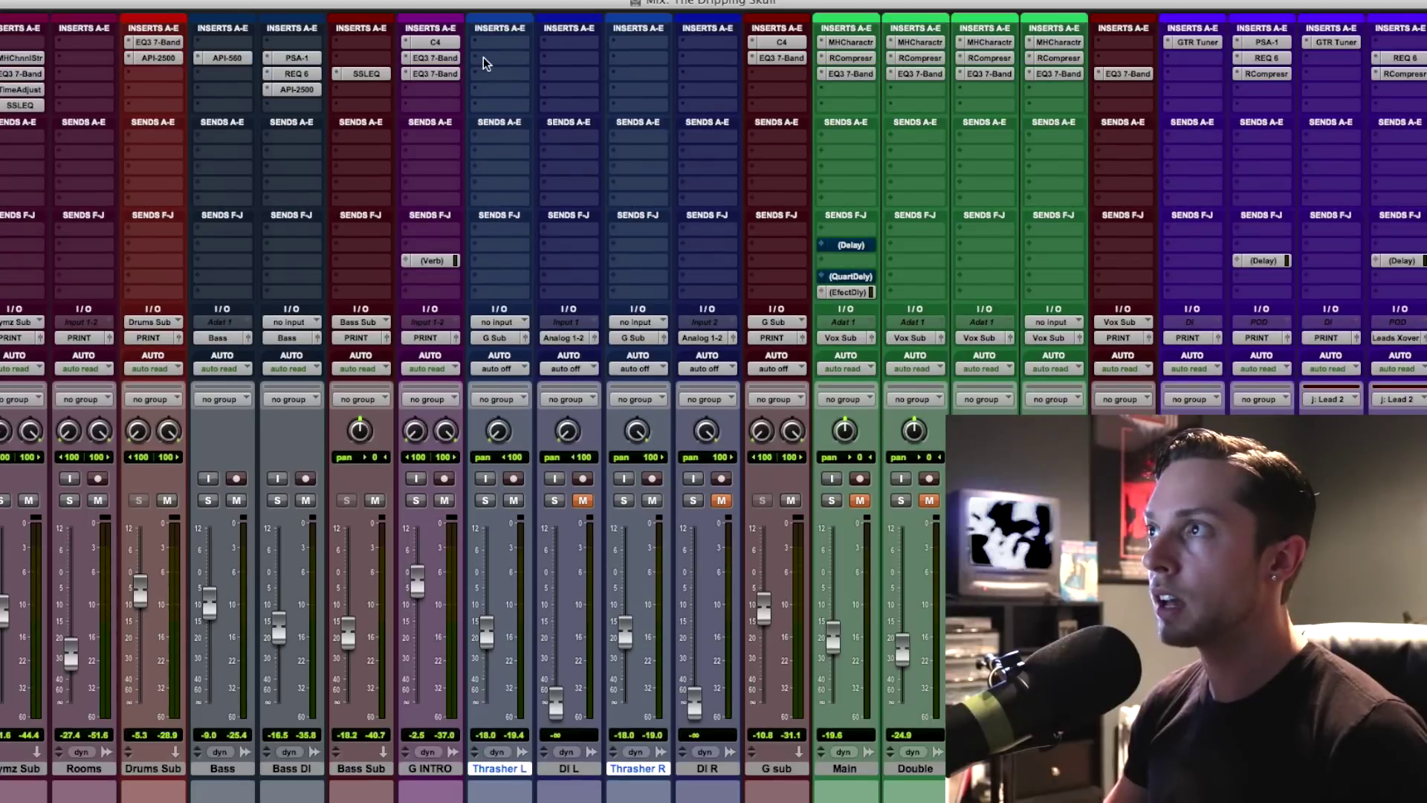
scroll(626, 142, "down", 2)
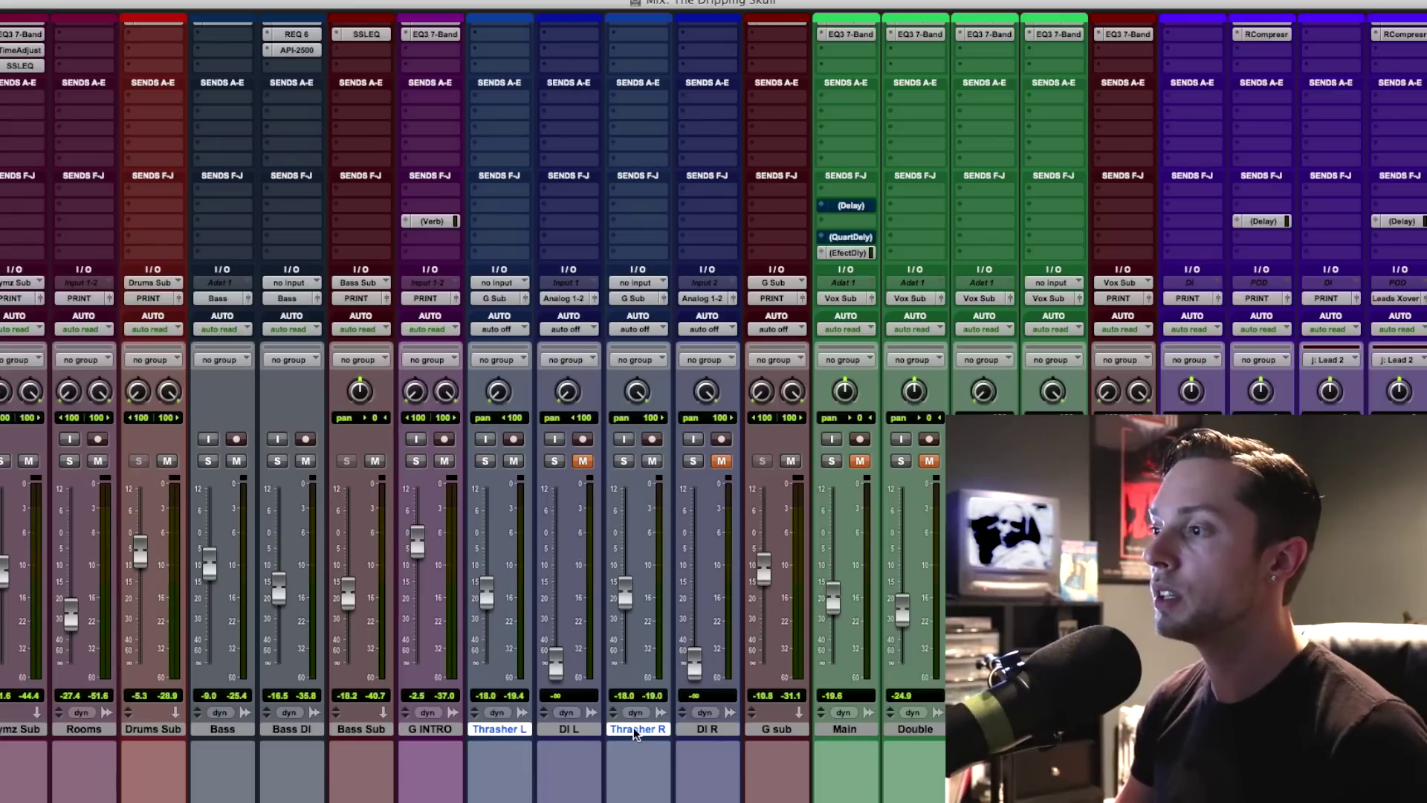
scroll(788, 716, "up", 2)
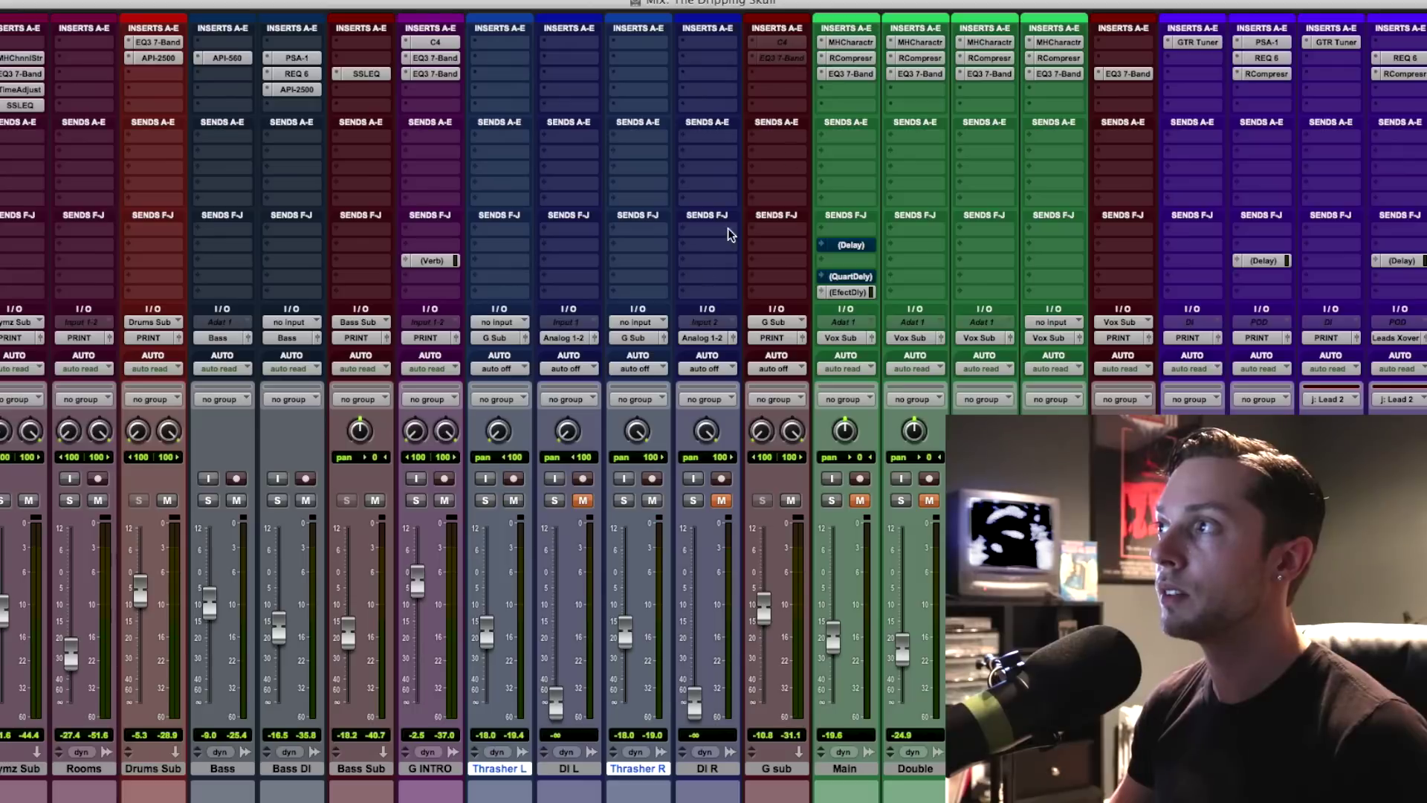
scroll(625, 341, "down", 2)
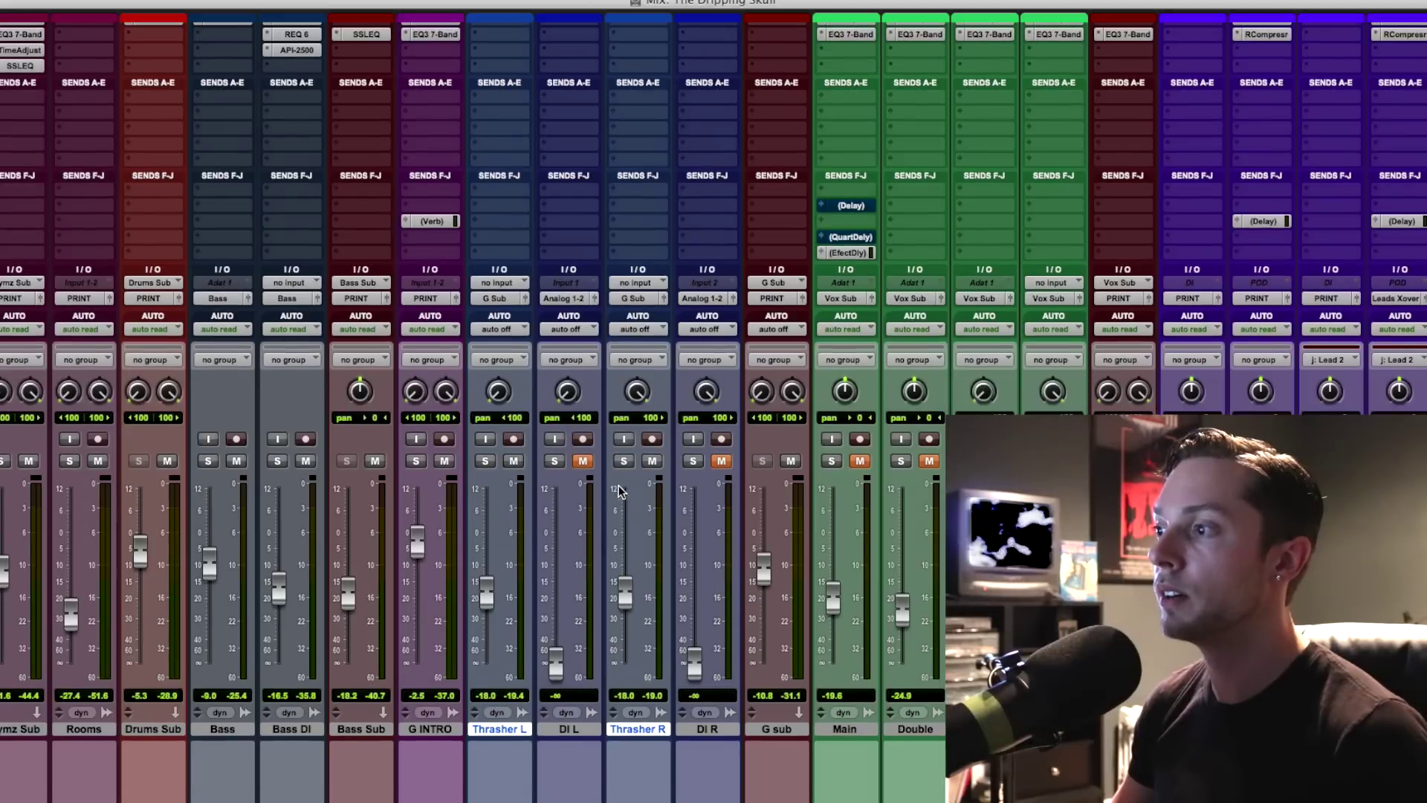
left_click(485, 461, "alt+shift")
key("super+equal")
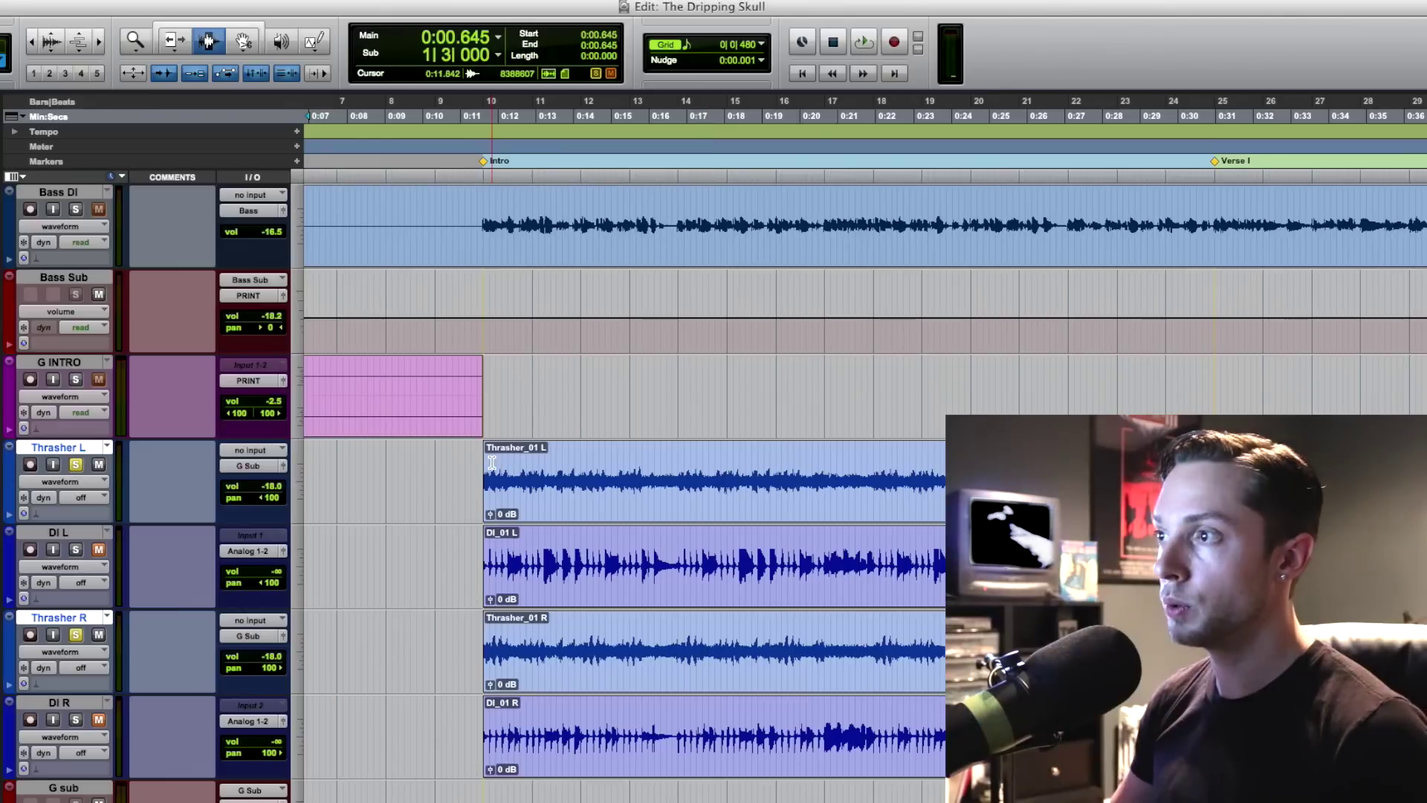
- Play the soloed Thrasher guitars from the Intro at 0:11.451, then show the Mix window
left_click_drag(474, 565, 474, 458)
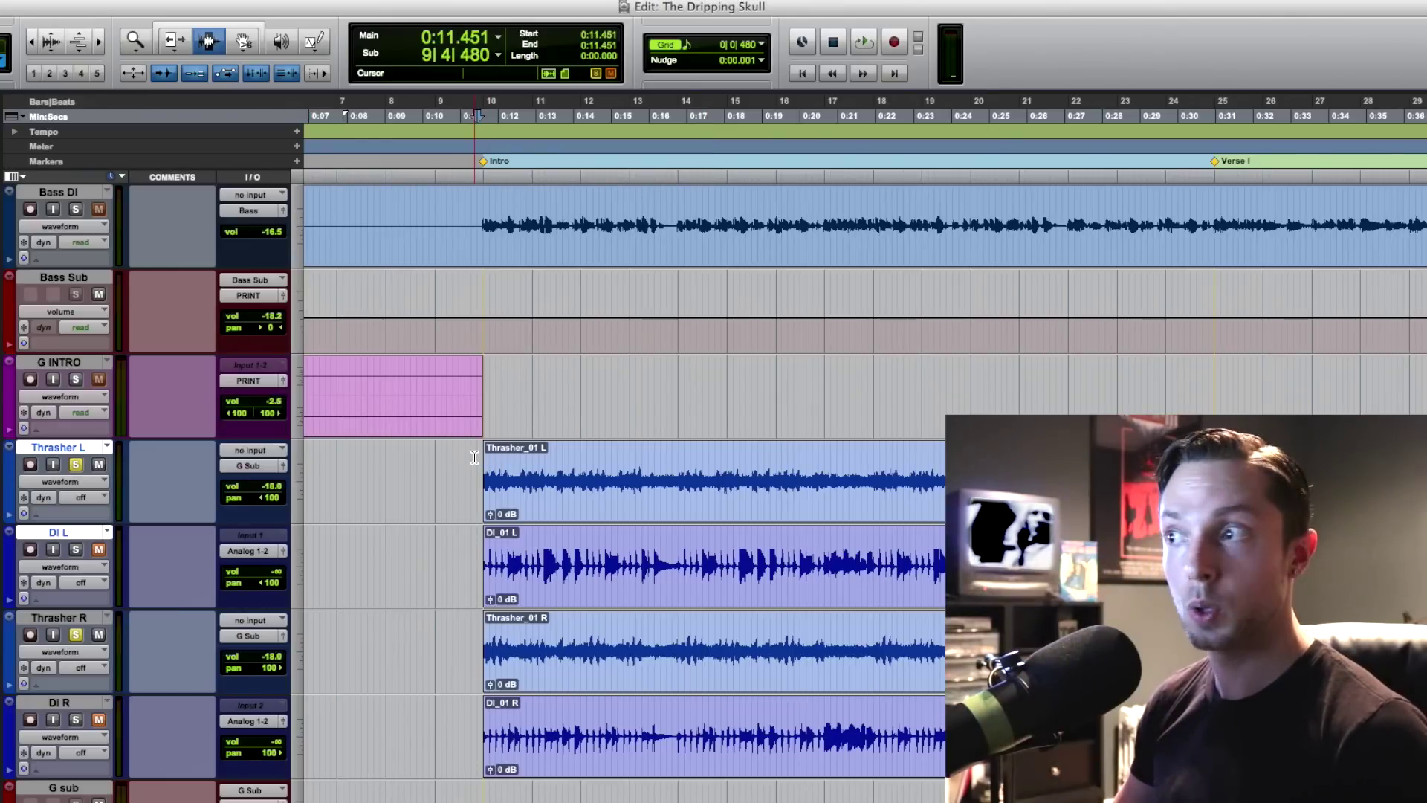
key("space")
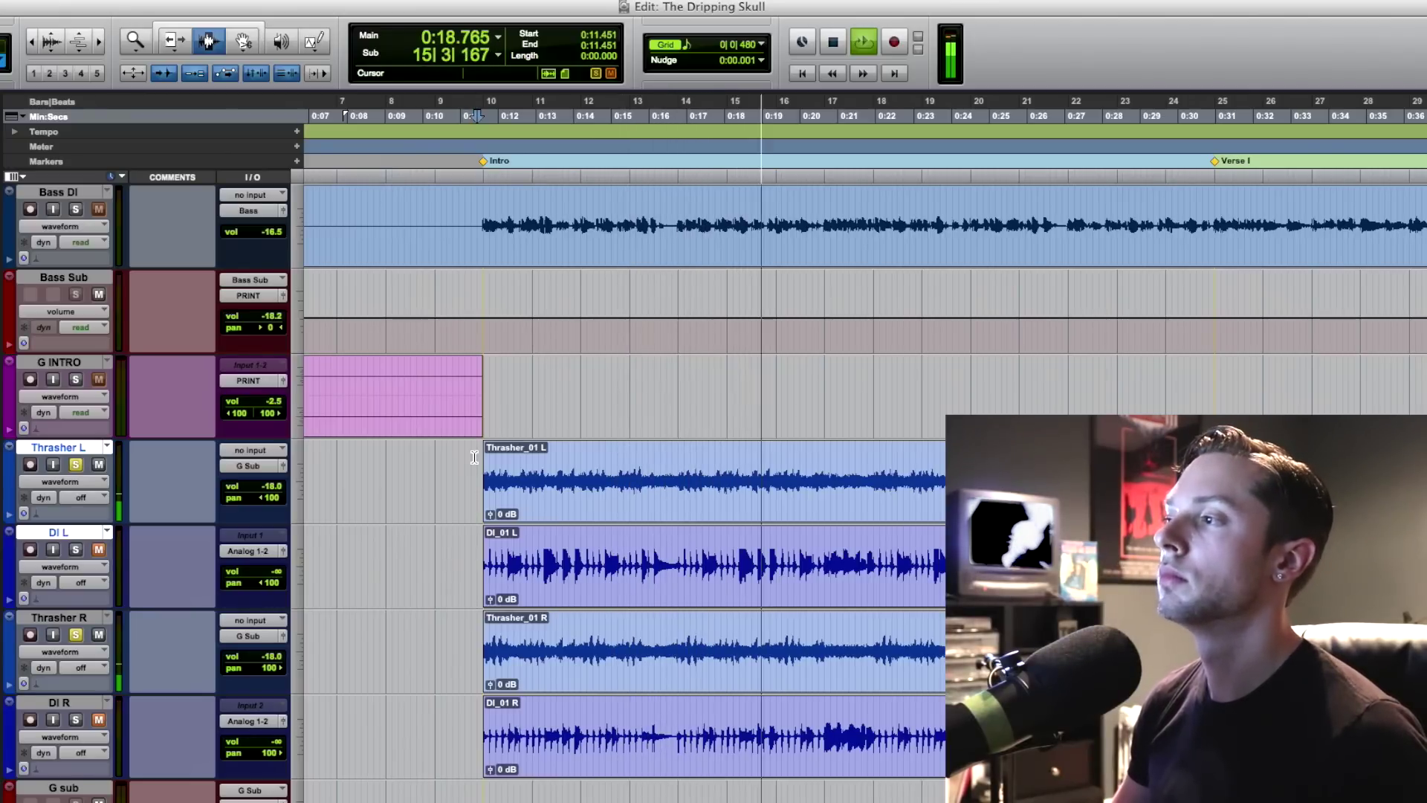
key("space")
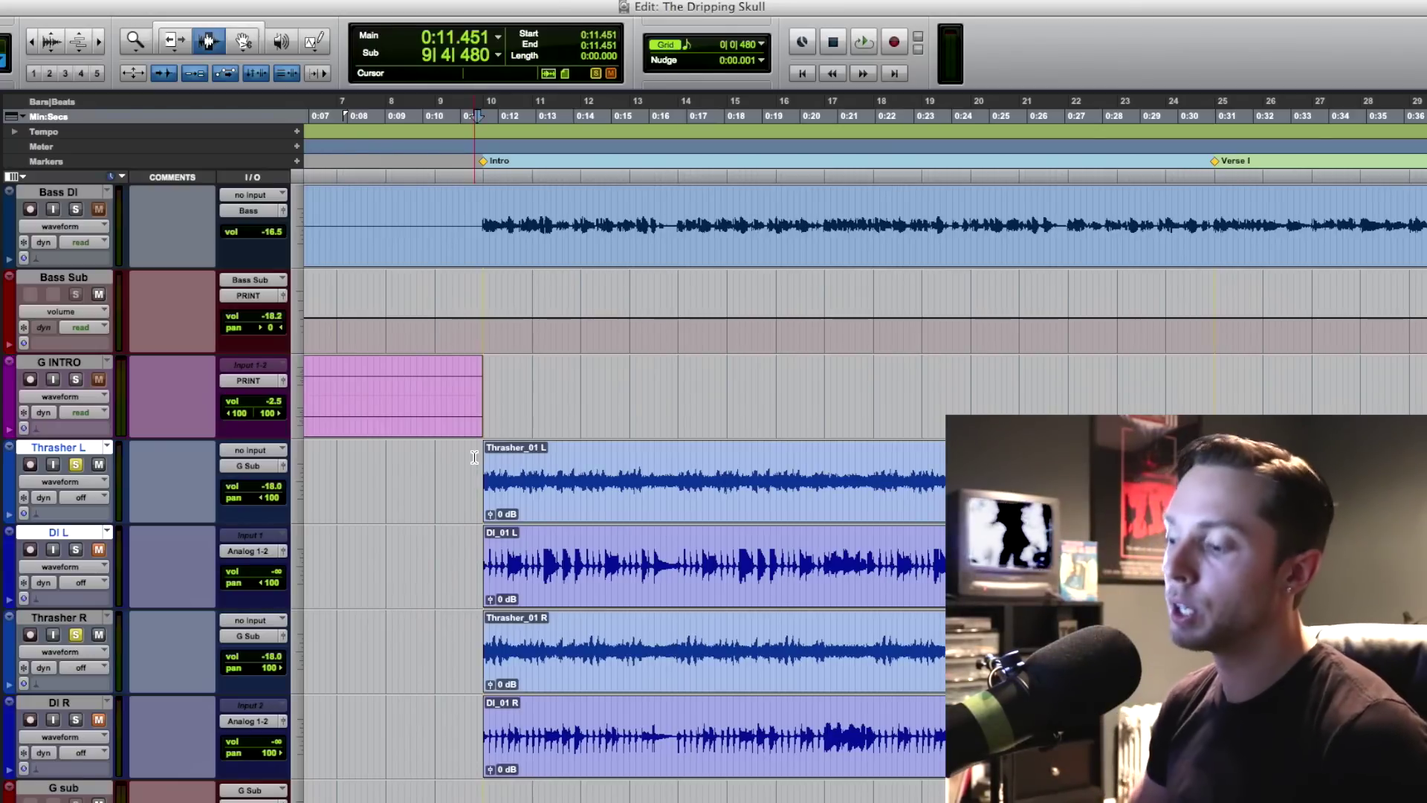
key("super+equal")
key("super+equal")
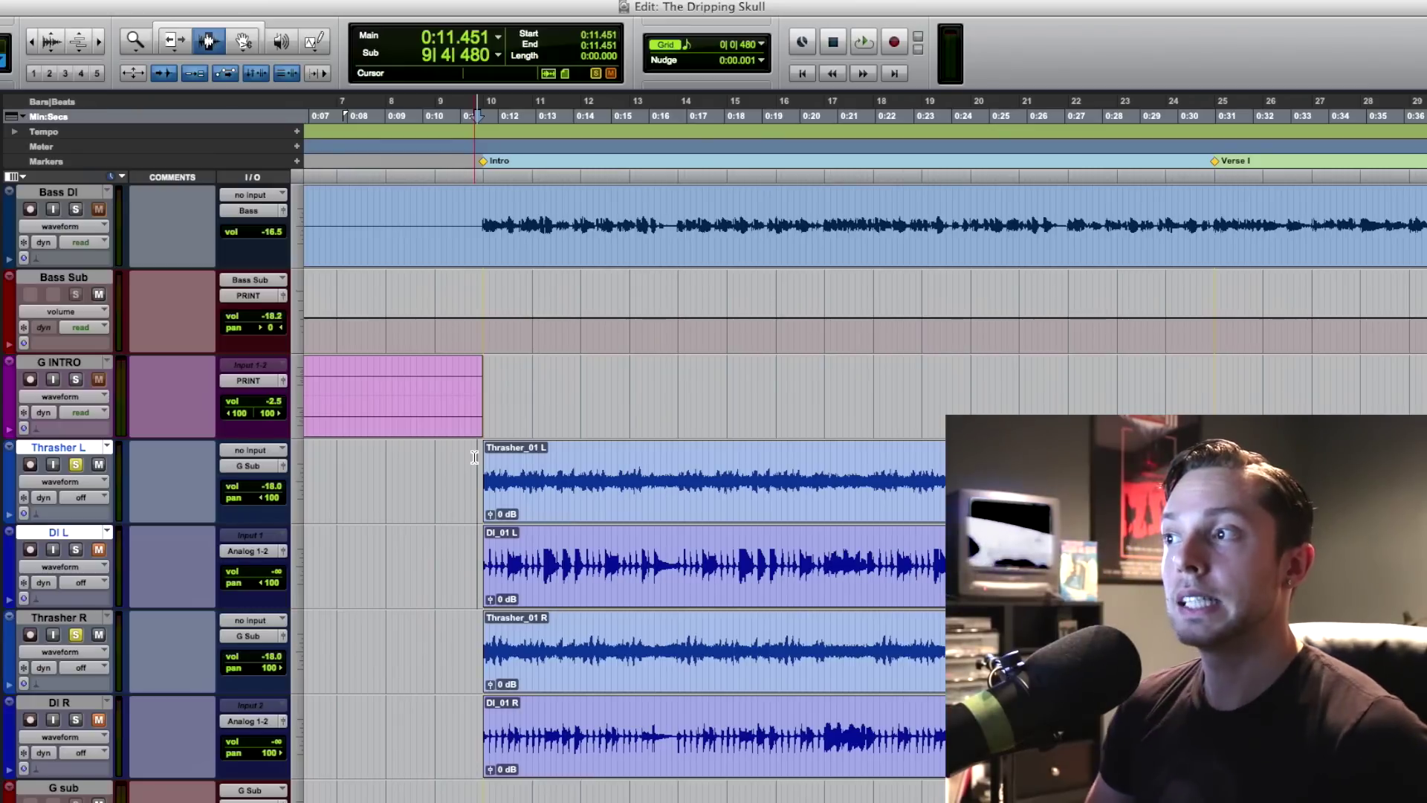
key("super+equal")
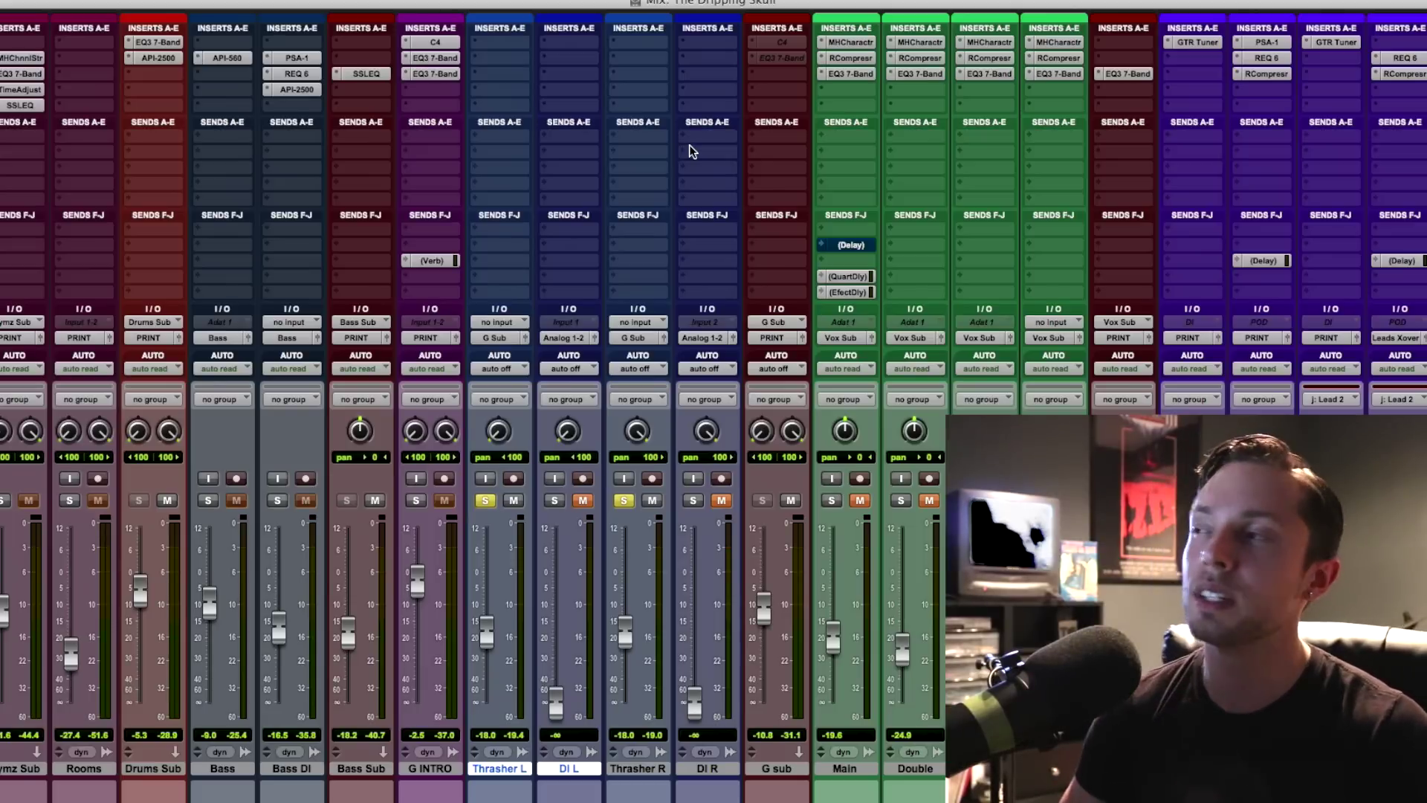
- Insert EQ3 7-Band on the G sub channel and reposition its plug-in window
left_click(762, 90)
left_click(837, 124)
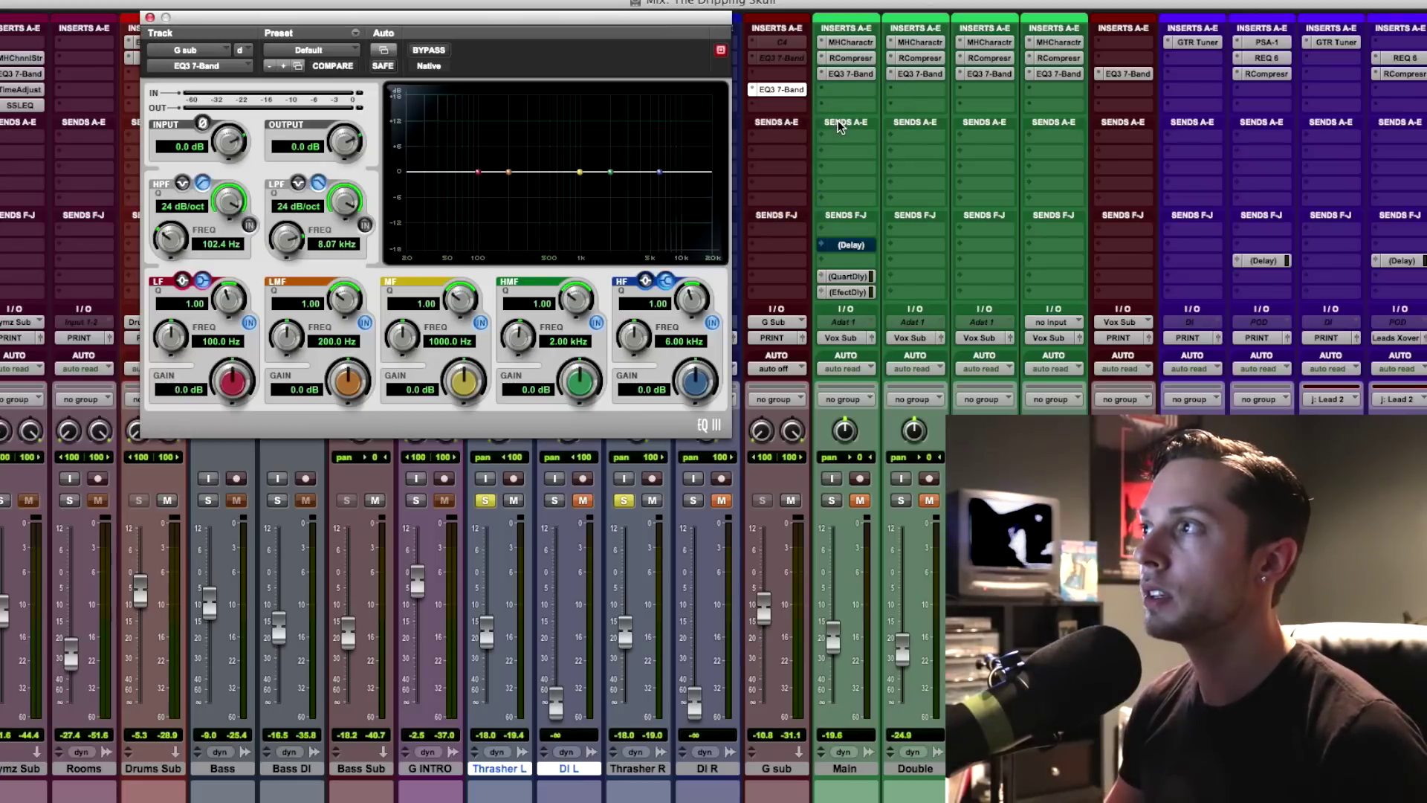
left_click_drag(417, 19, 518, 37)
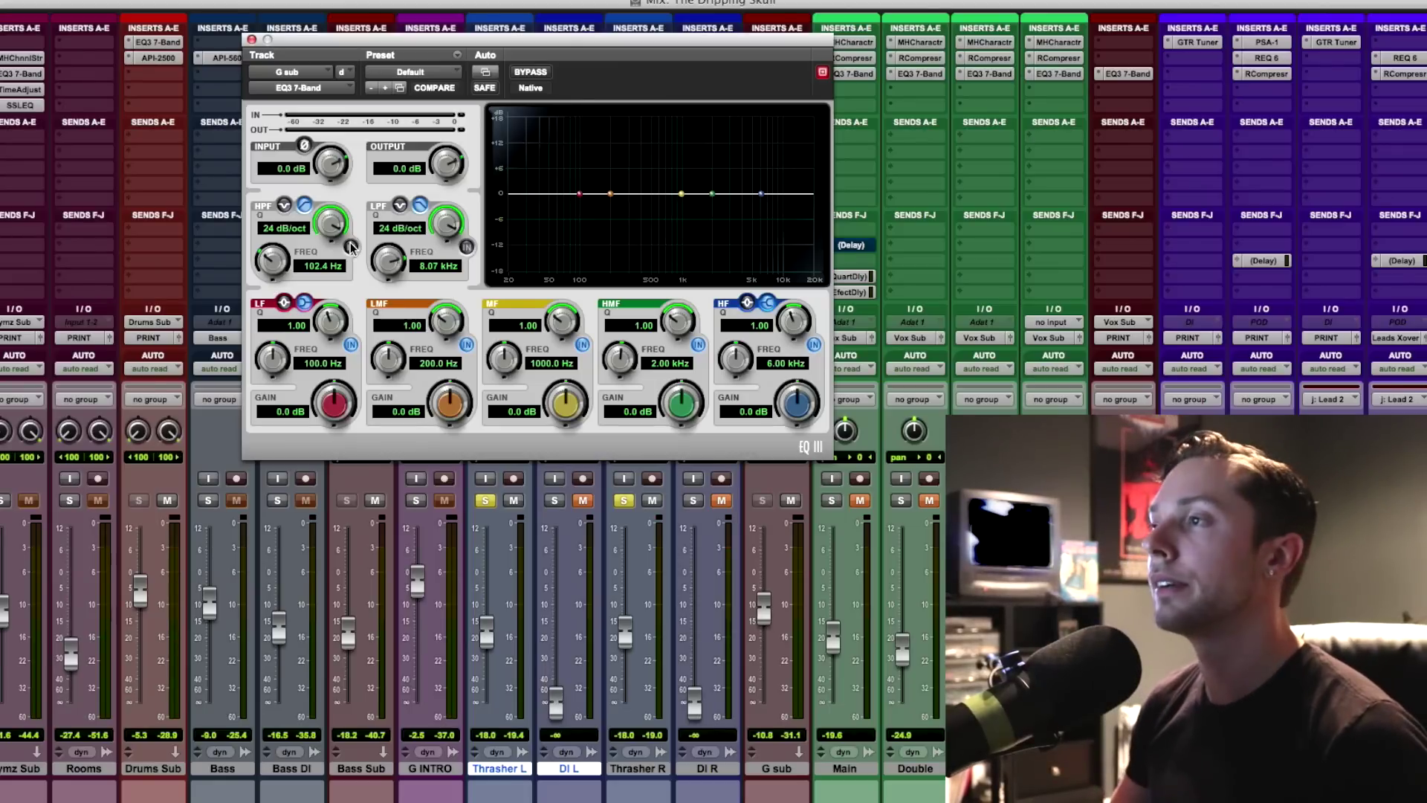
- Enable the EQ3 filters with high-pass at 80.5 Hz and low-pass at 12.15 kHz
left_click(351, 246)
mouse_move(272, 254)
left_mouse_down()
mouse_move(260, 281)
mouse_move(258, 263)
left_mouse_up()
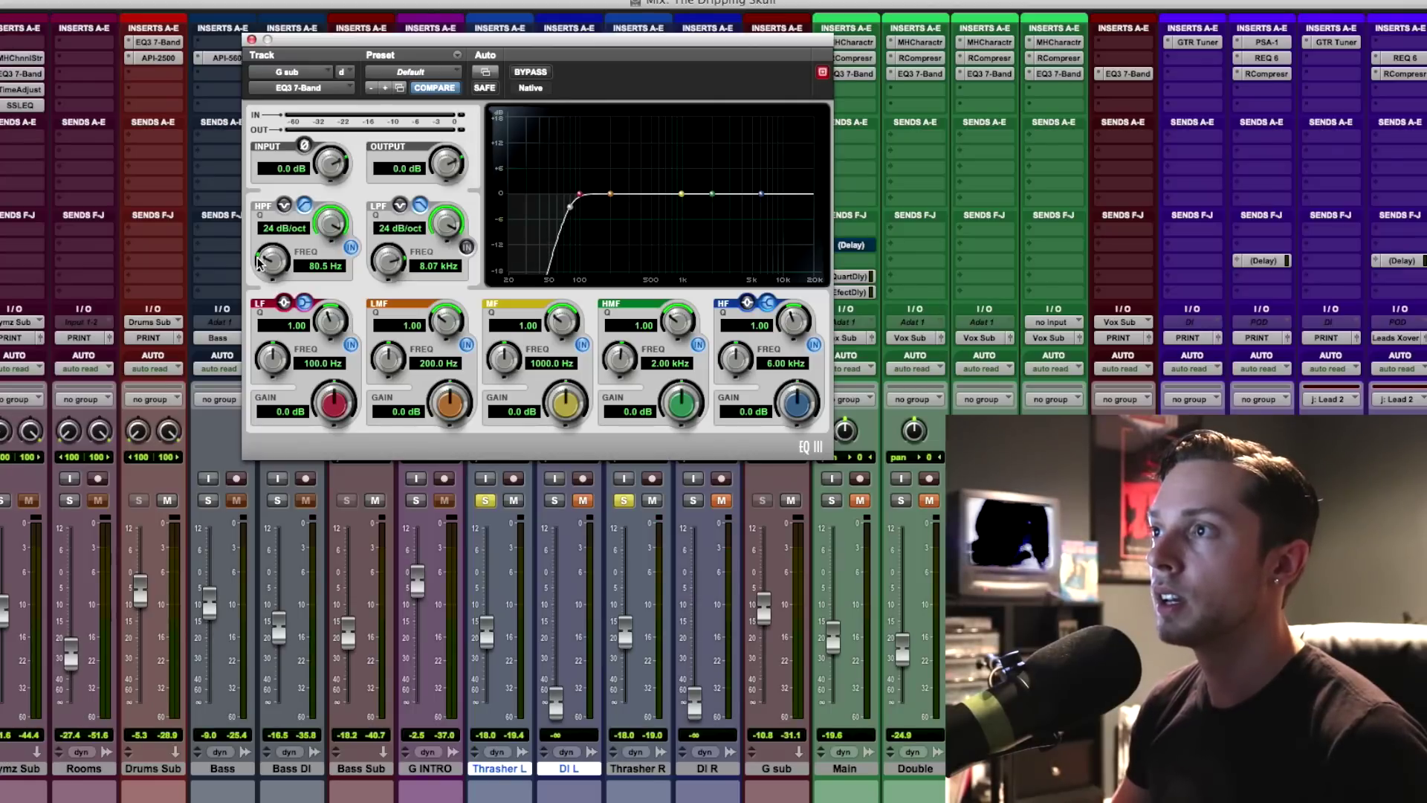
left_click(468, 248)
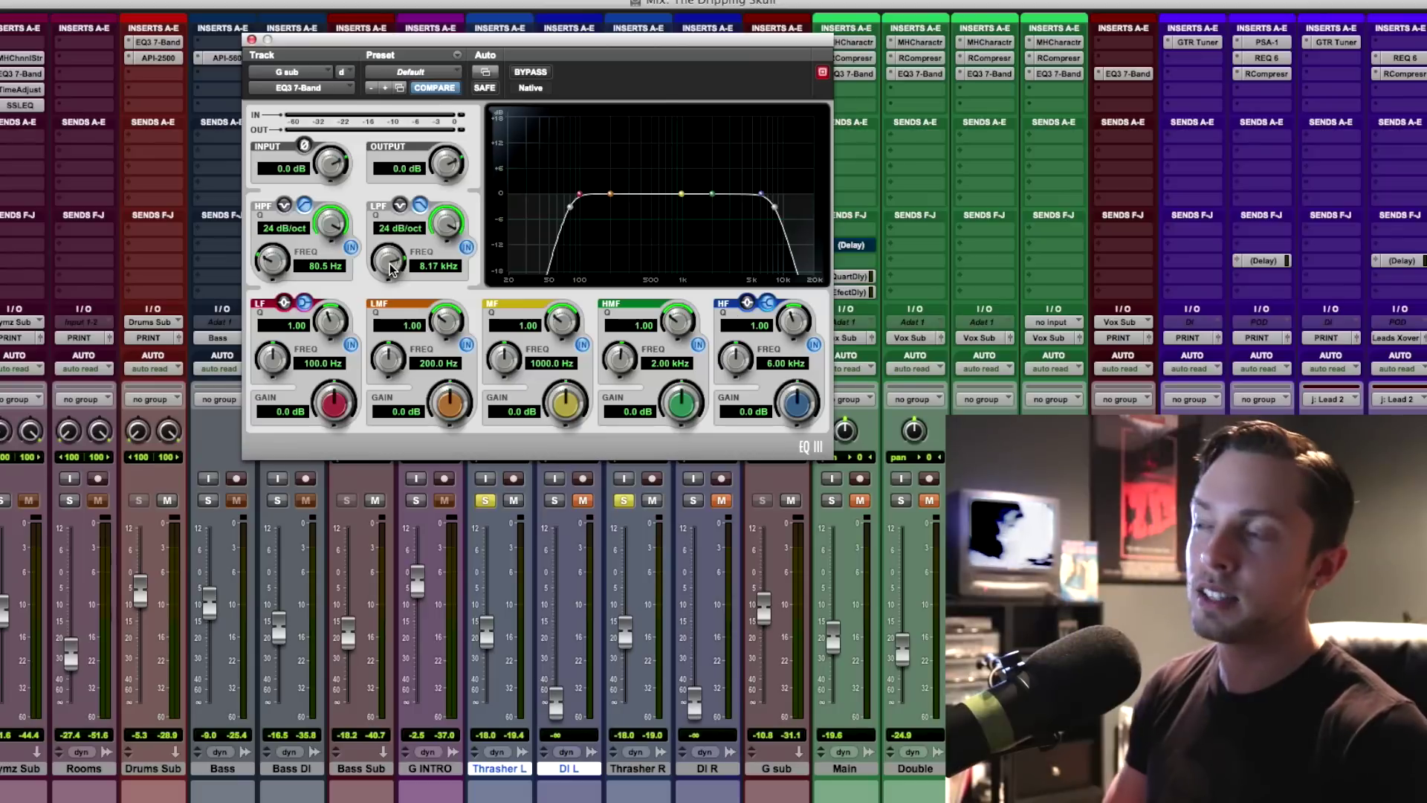
left_click_drag(392, 269, 385, 220)
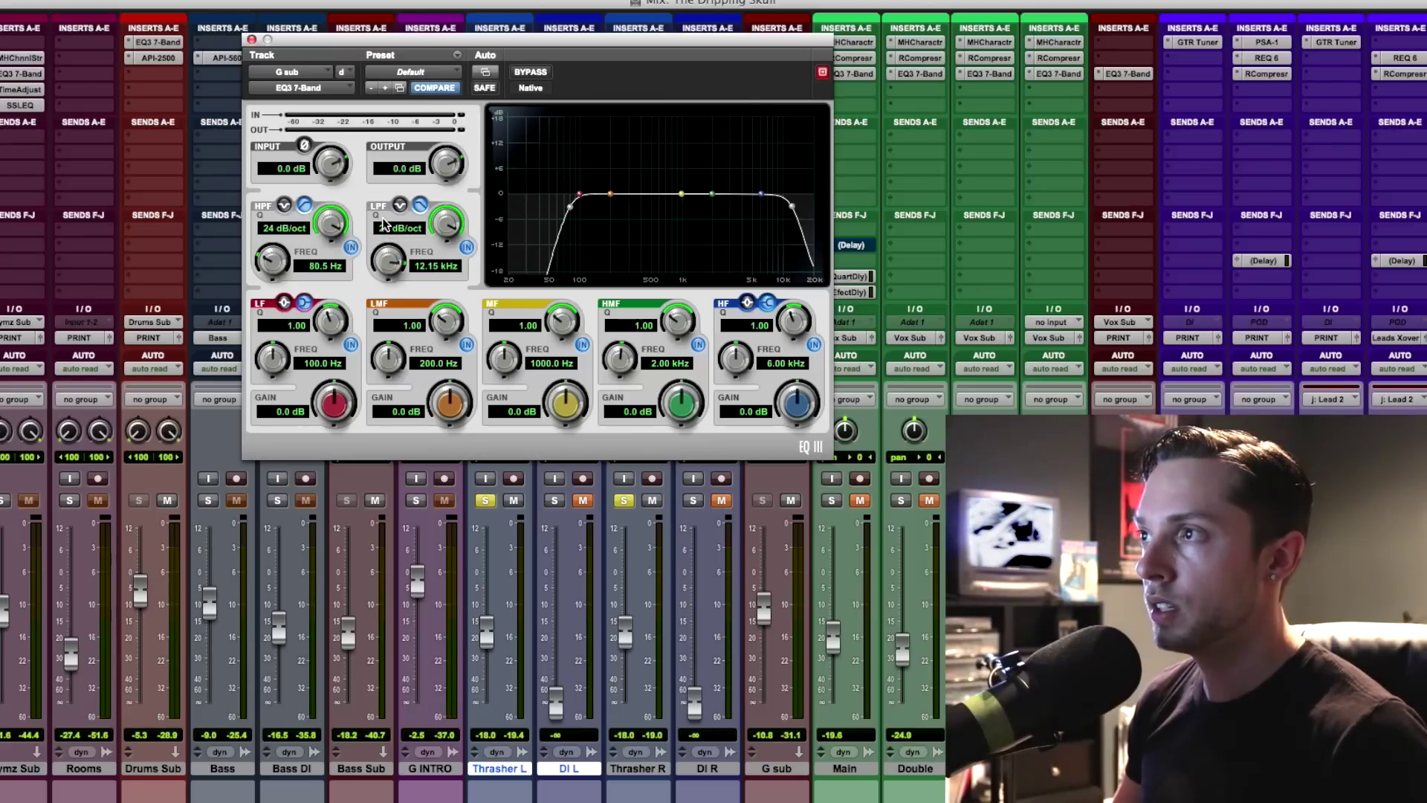
left_click(543, 70)
left_click(543, 71)
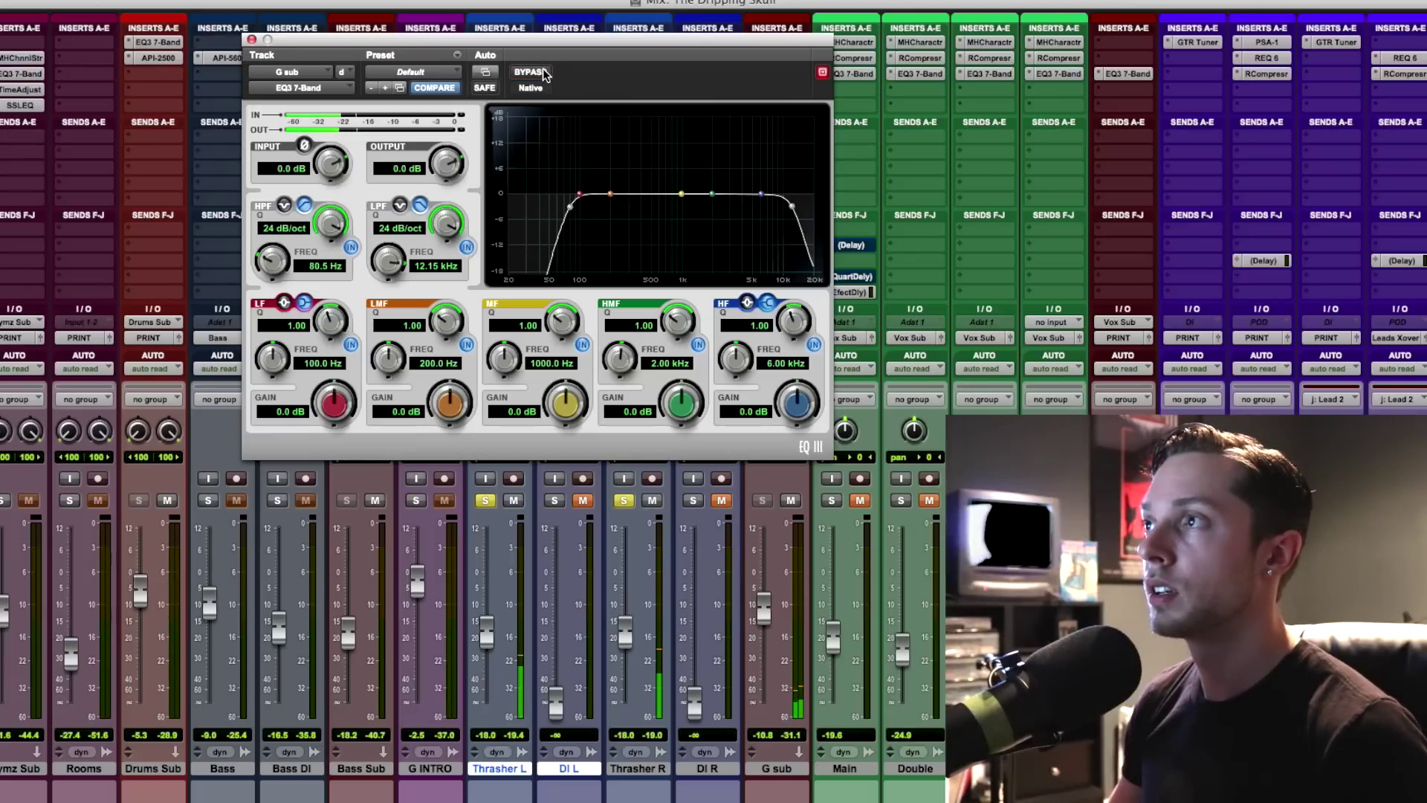
left_click(544, 71)
left_click(544, 71)
left_click(543, 71)
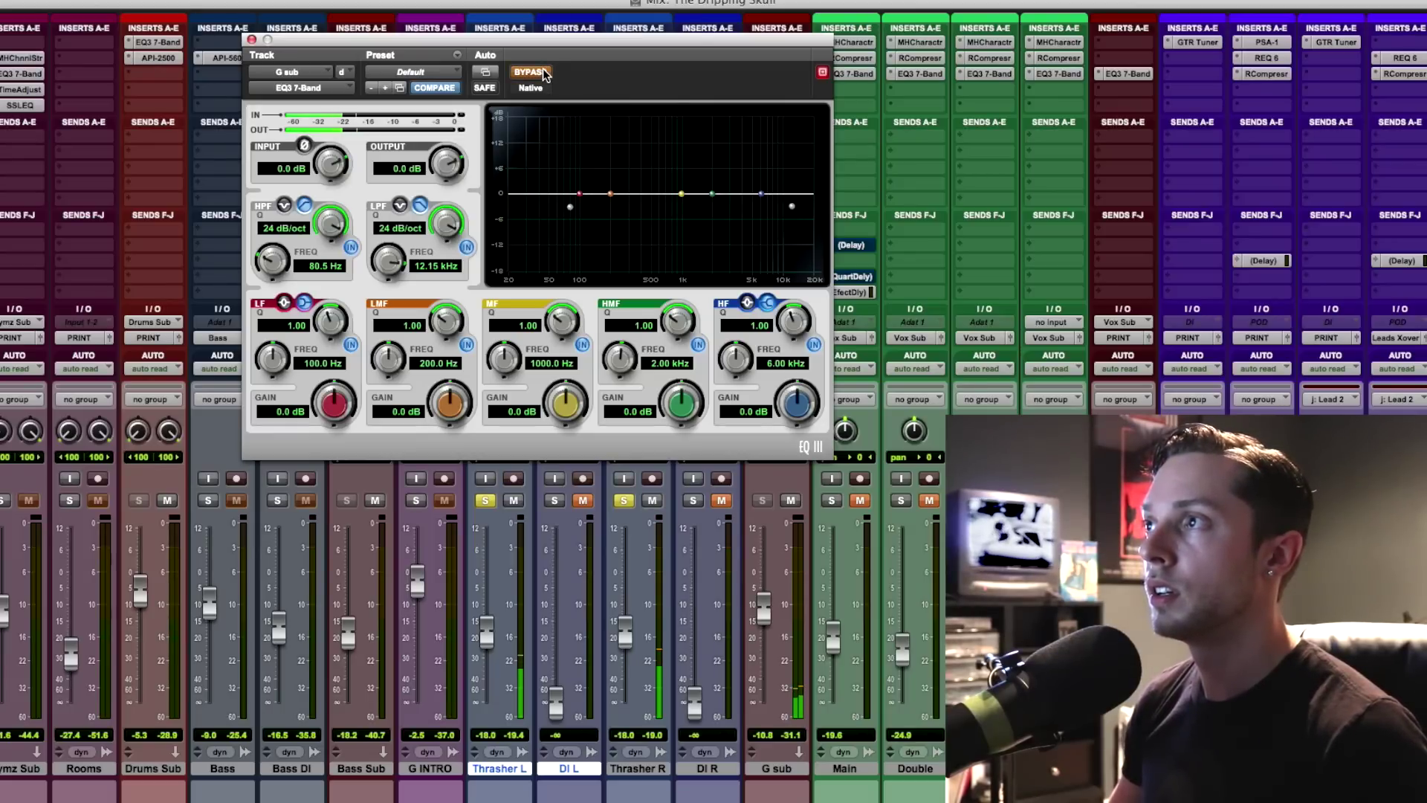
left_click(543, 71)
left_click(544, 71)
left_click(543, 71)
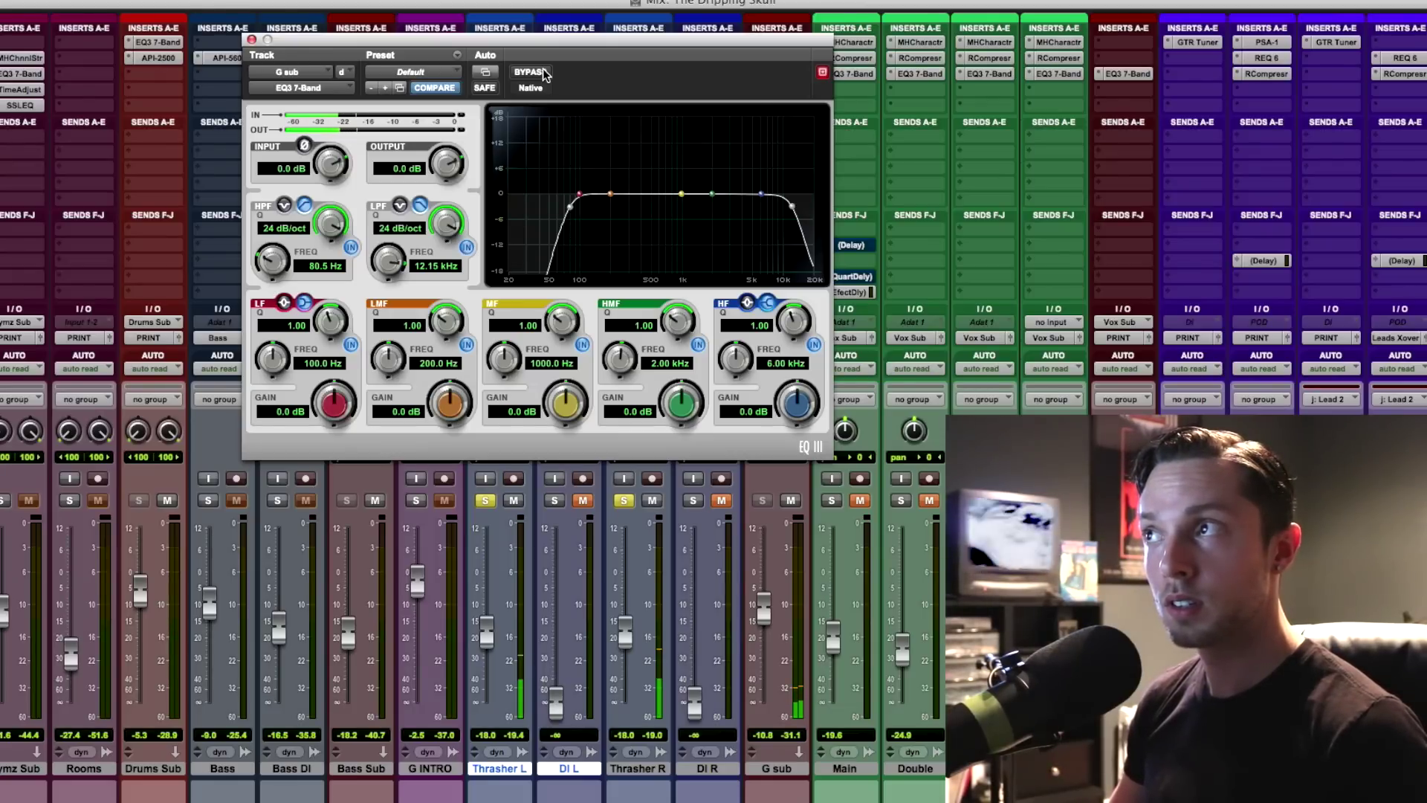
left_click(545, 73)
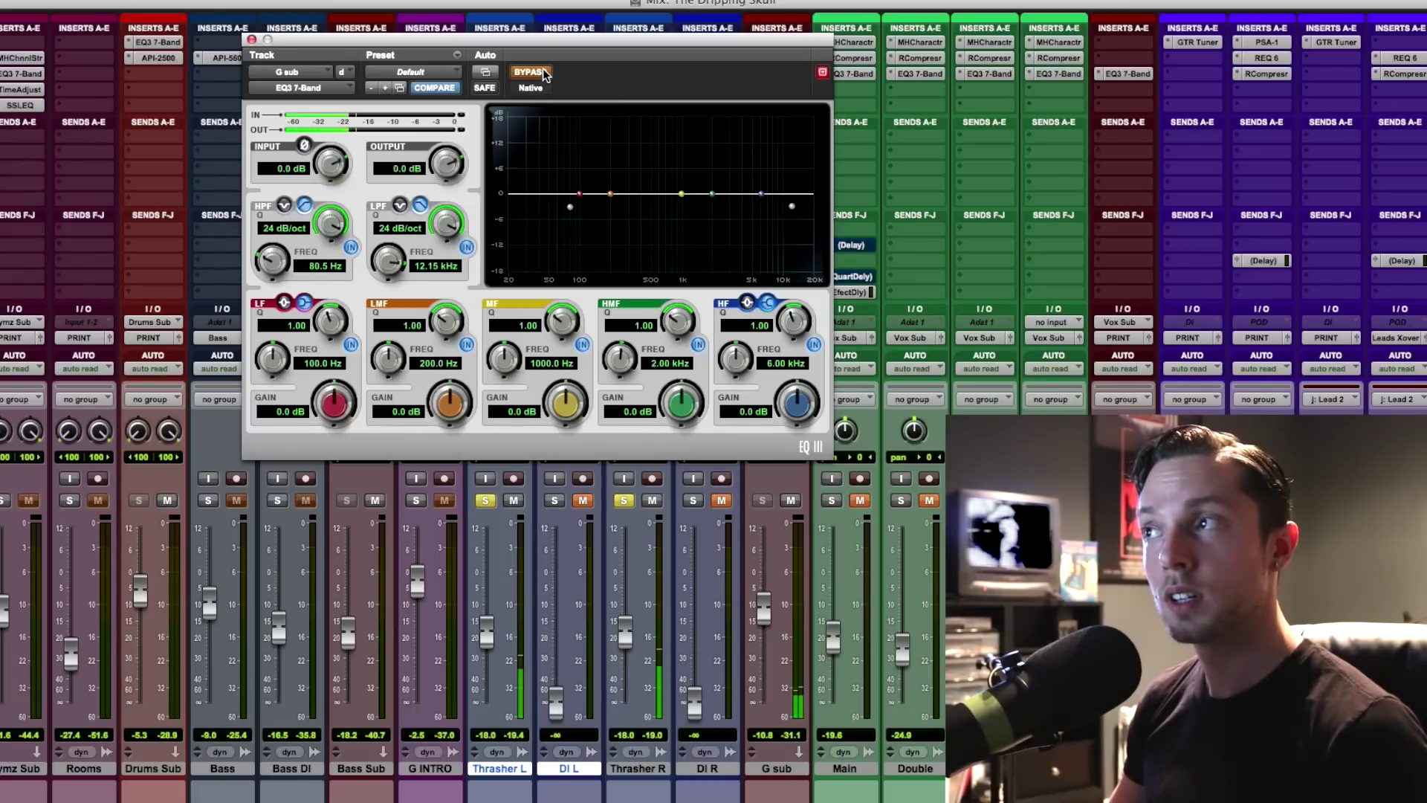
left_click(545, 73)
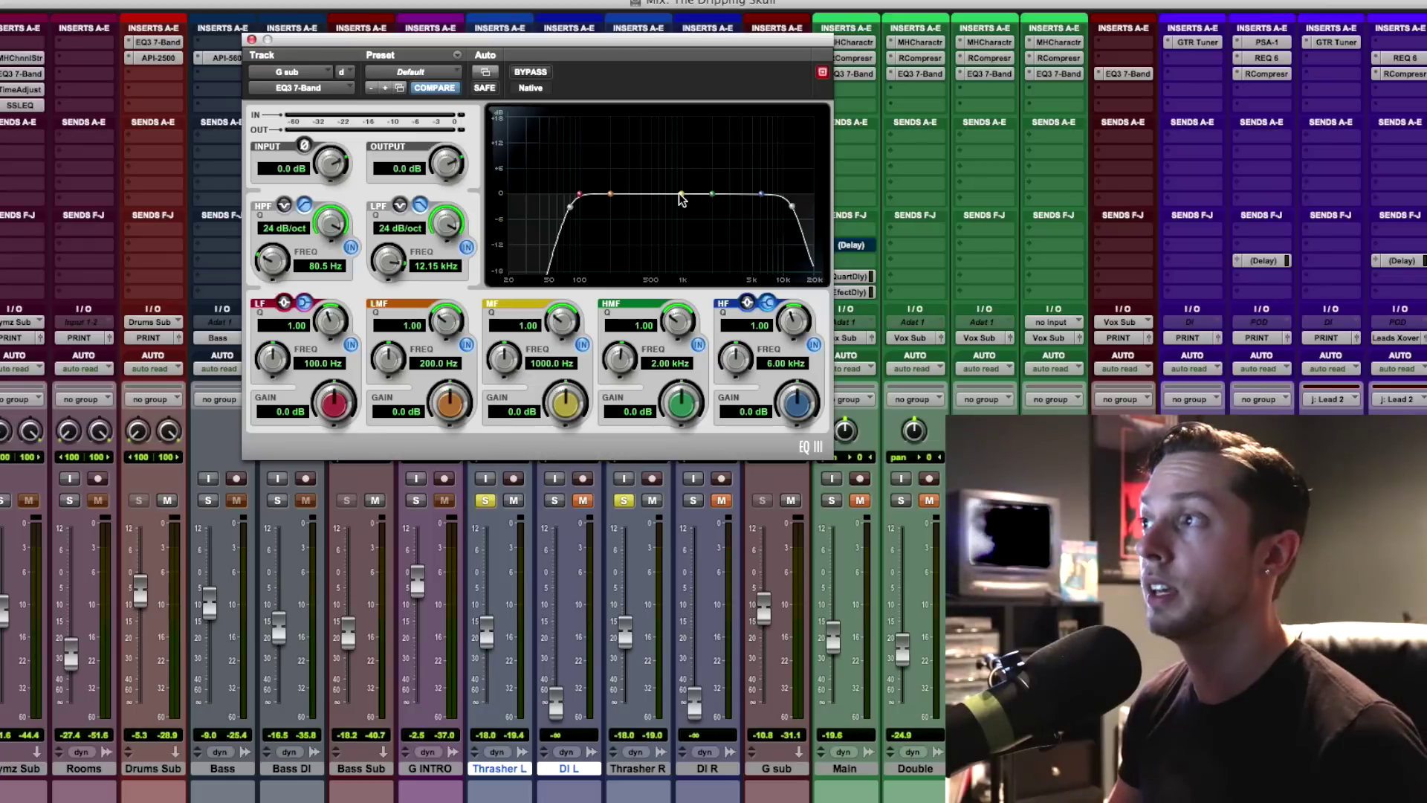
- Dip the MF band to -2.2 dB at 741.3 Hz and HMF to -1.1 dB at 1.40 kHz, comparing with bypass
left_click_drag(681, 196, 669, 208)
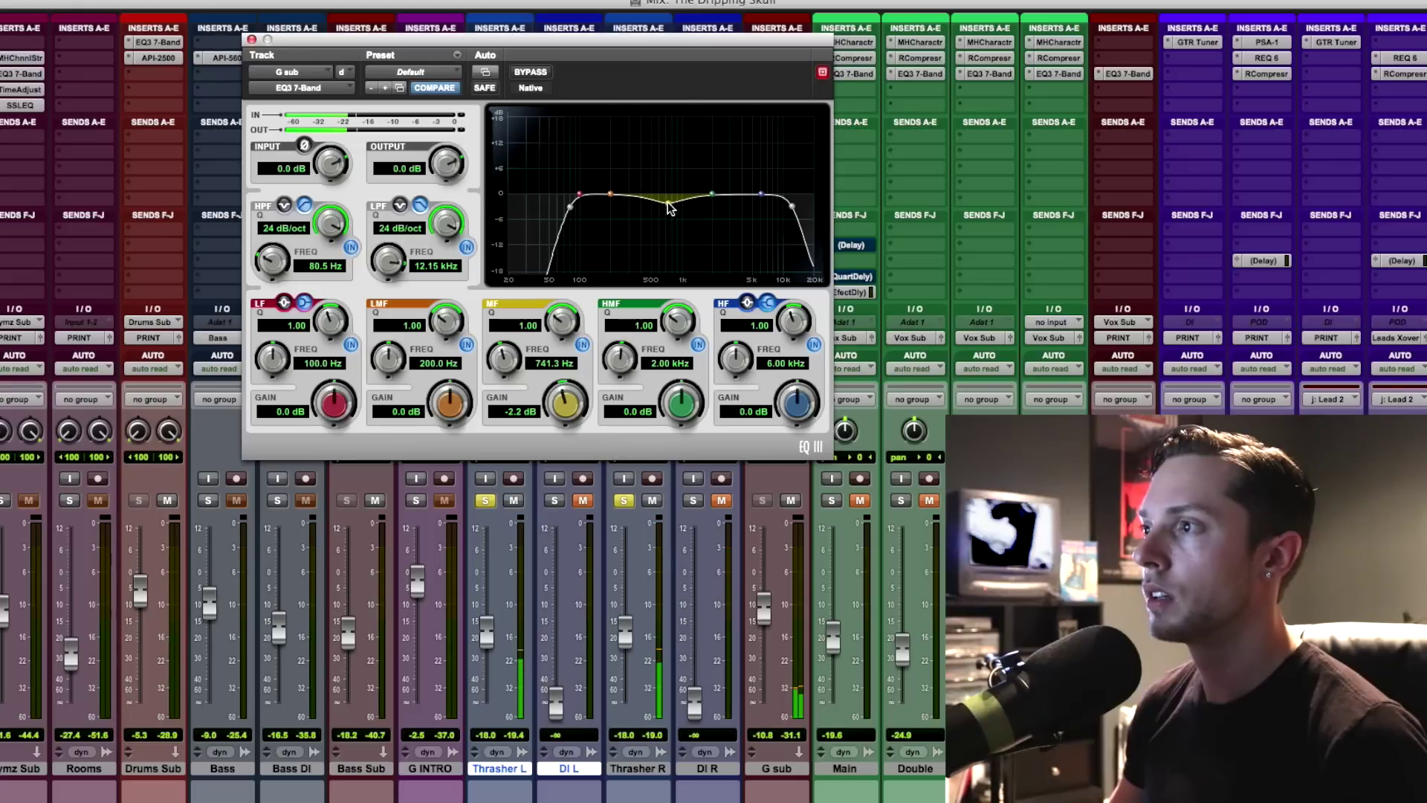
left_click(524, 72)
left_click(524, 73)
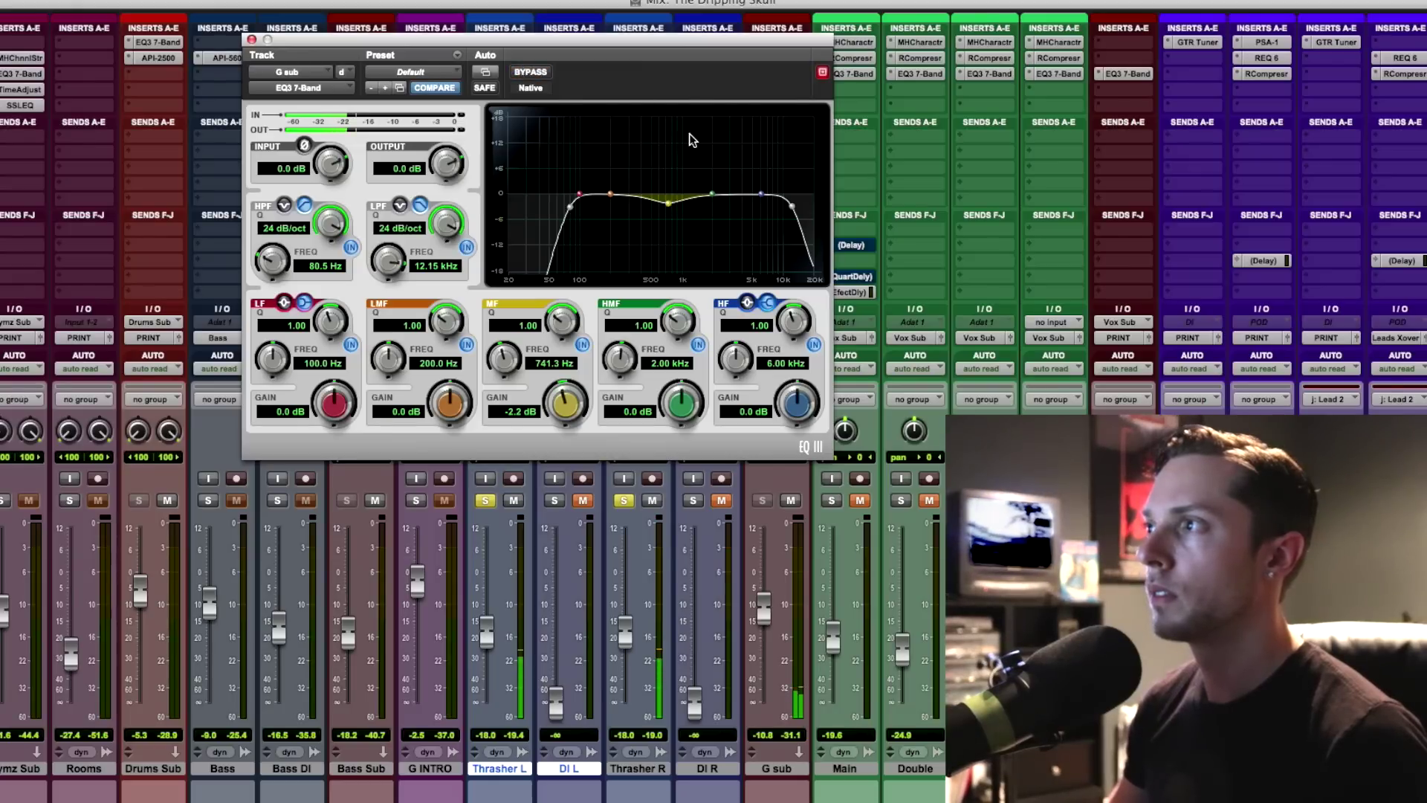
left_click_drag(712, 193, 698, 204)
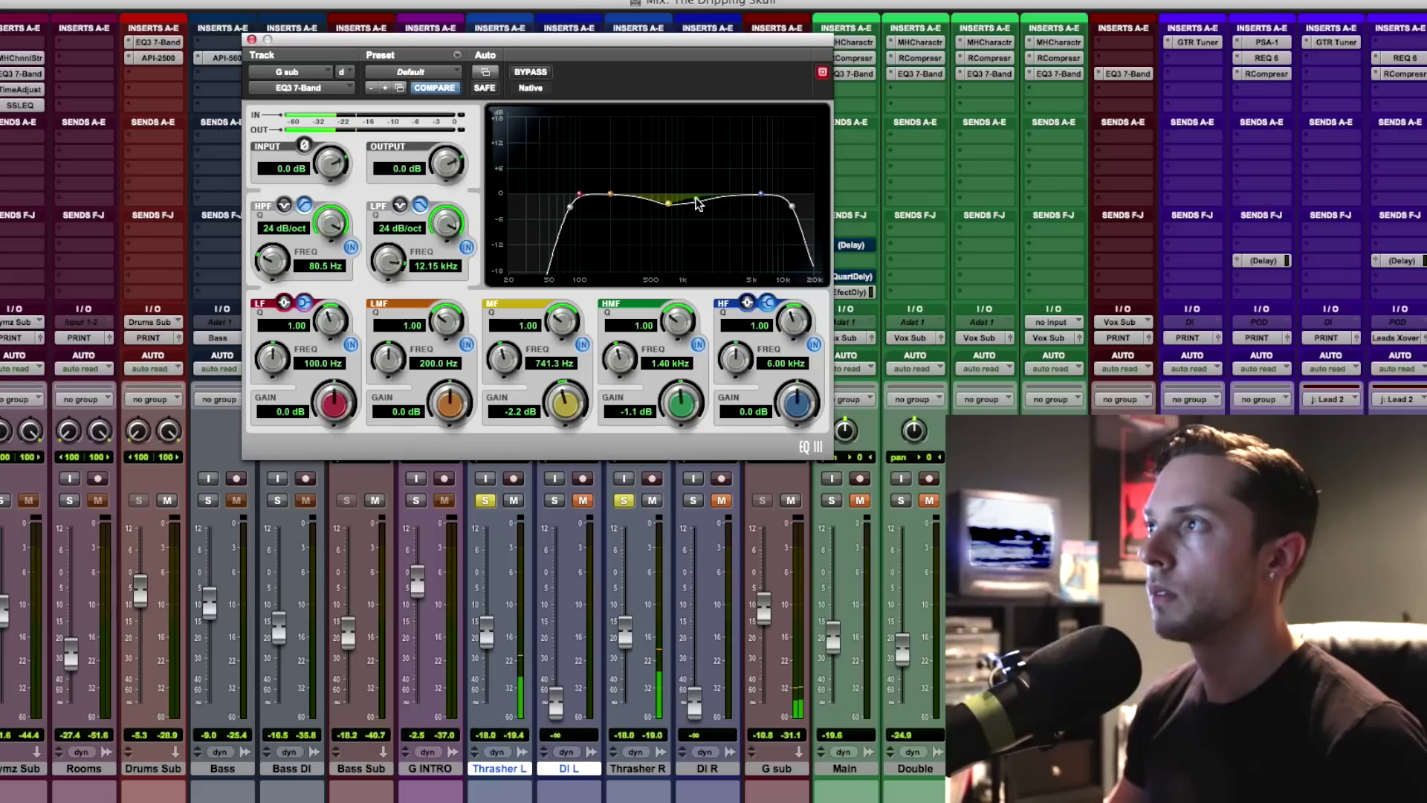
left_click(543, 73)
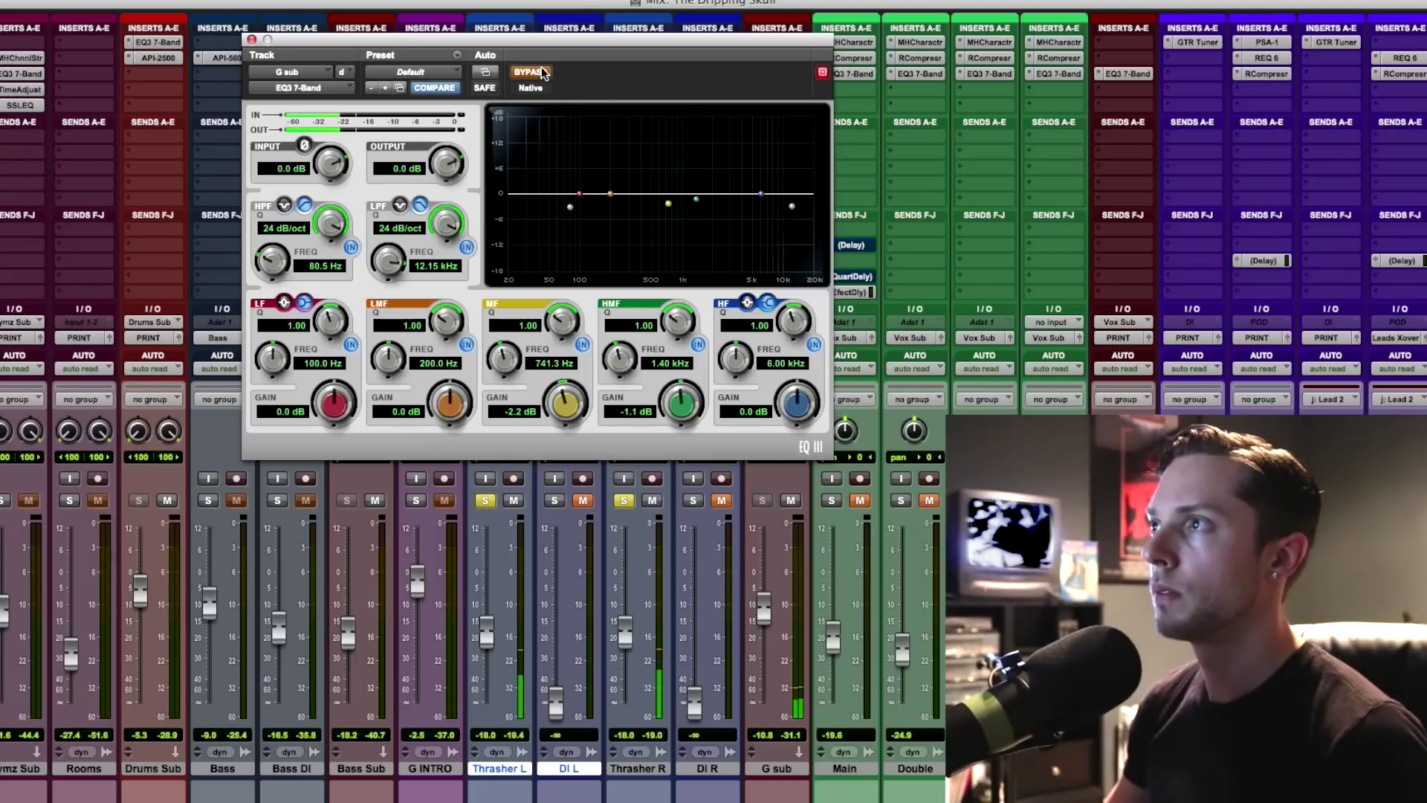
left_click(543, 73)
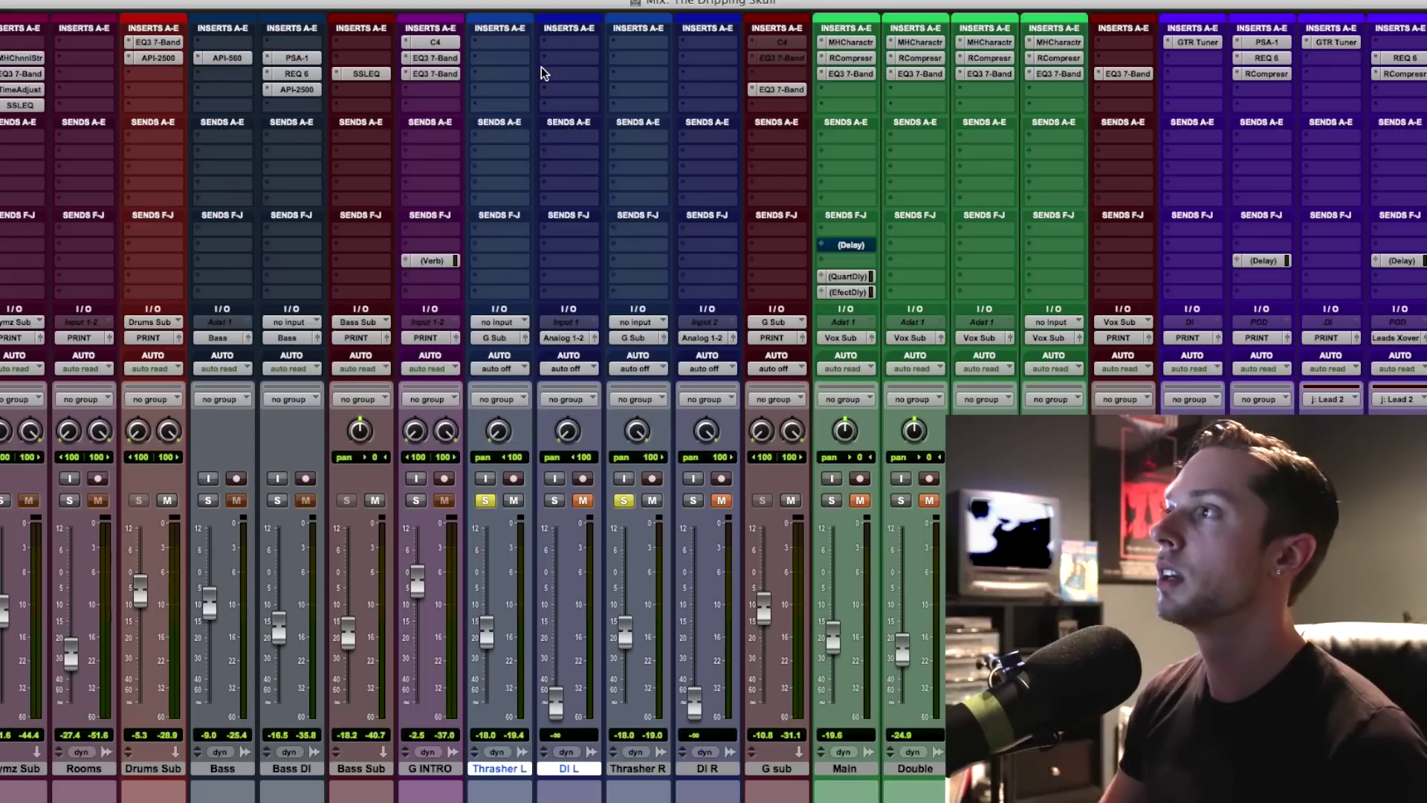
- Move EQ3 7-Band up one slot and insert a stereo C4 multiband compressor on G sub
left_click_drag(774, 78, 775, 74)
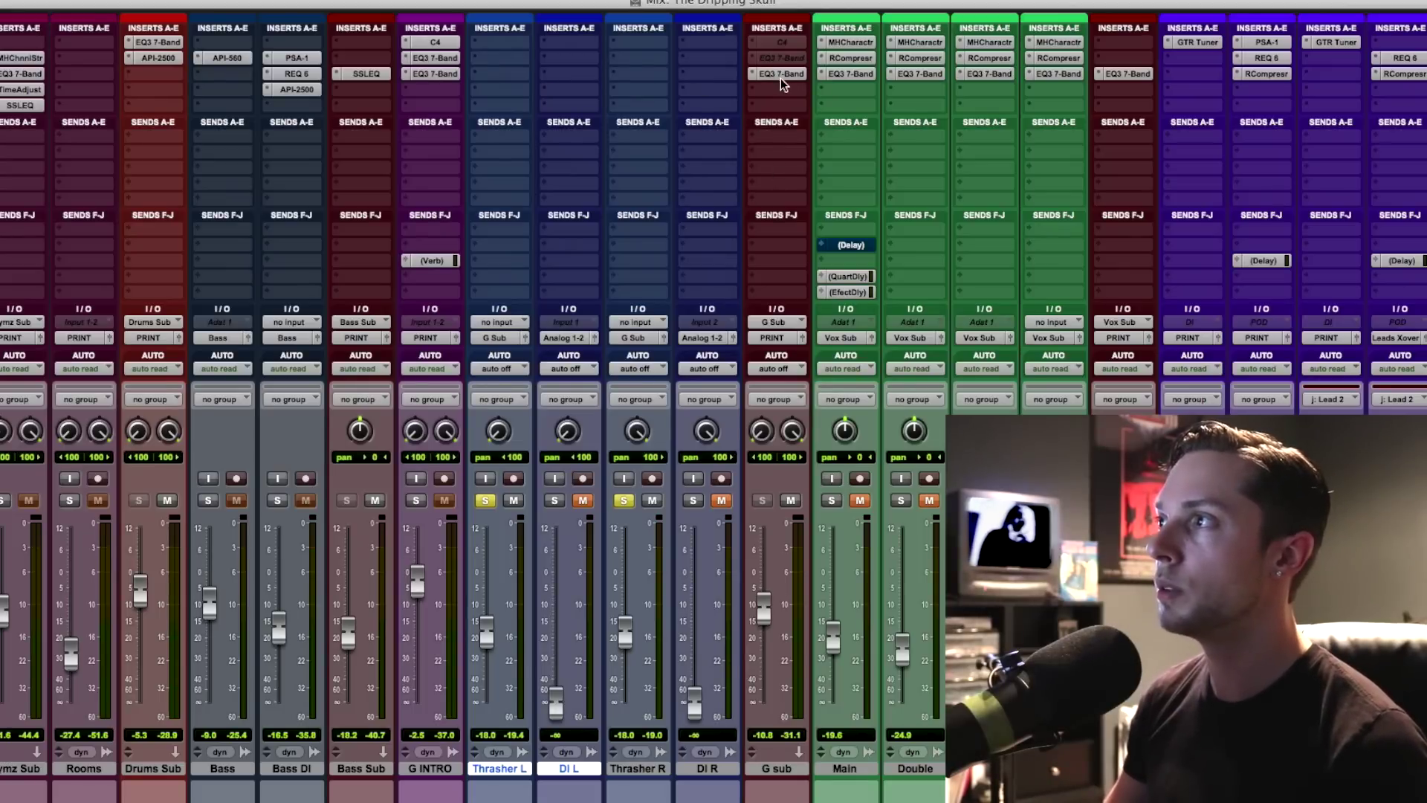
left_click(770, 87)
mouse_move(834, 167)
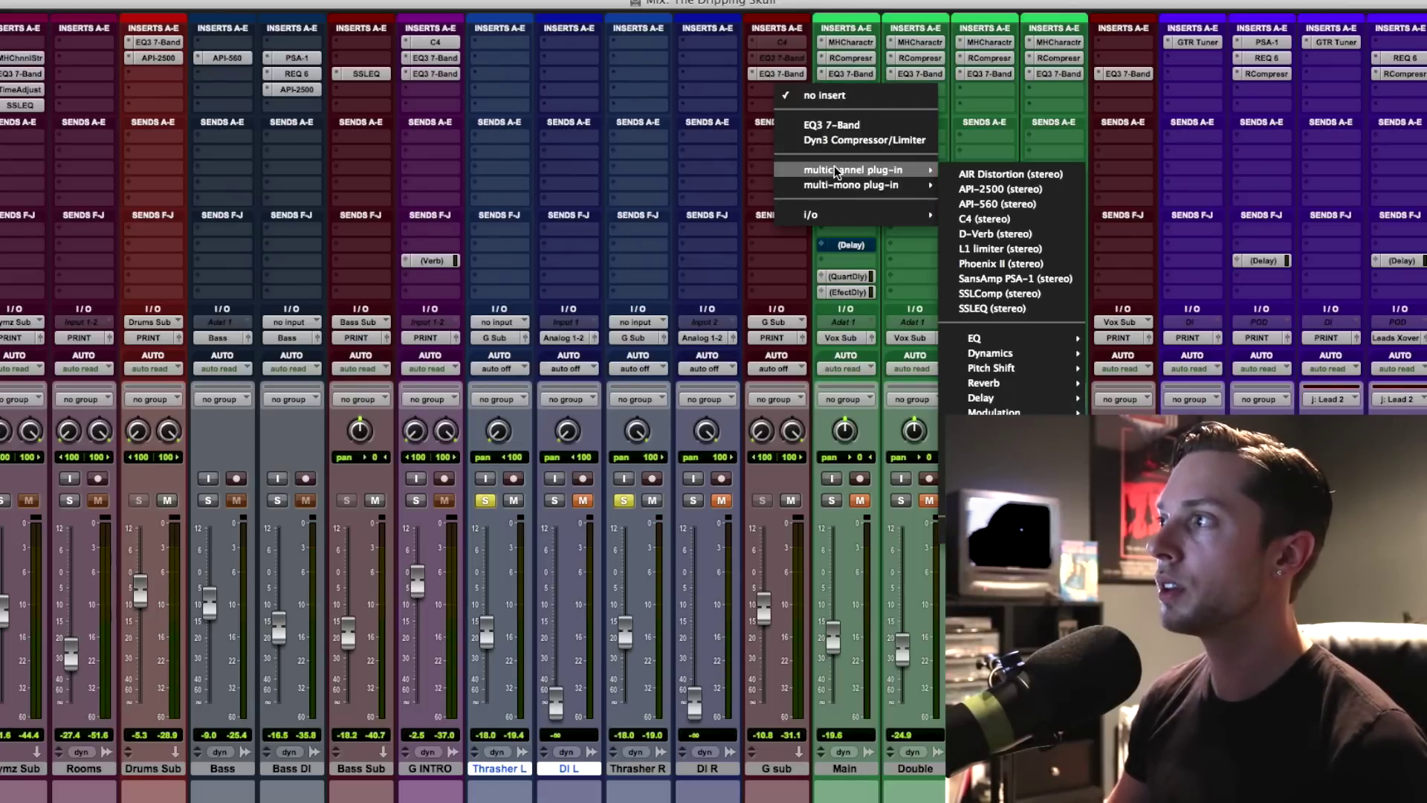
left_click(1002, 217)
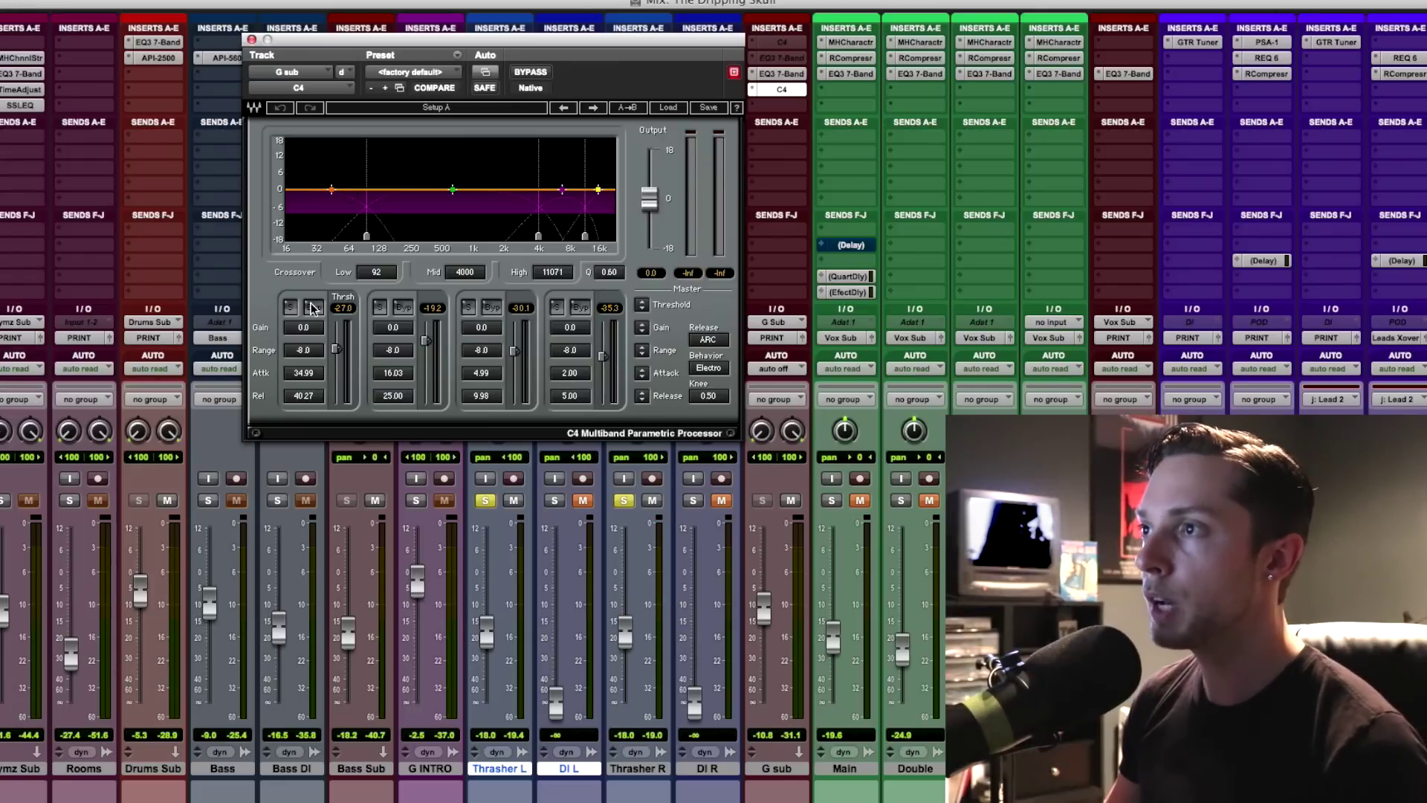
- Bypass C4 bands 1, 3 and 4, set crossovers to 87 Hz and 202 Hz, and lower band 2's threshold
left_click(313, 307)
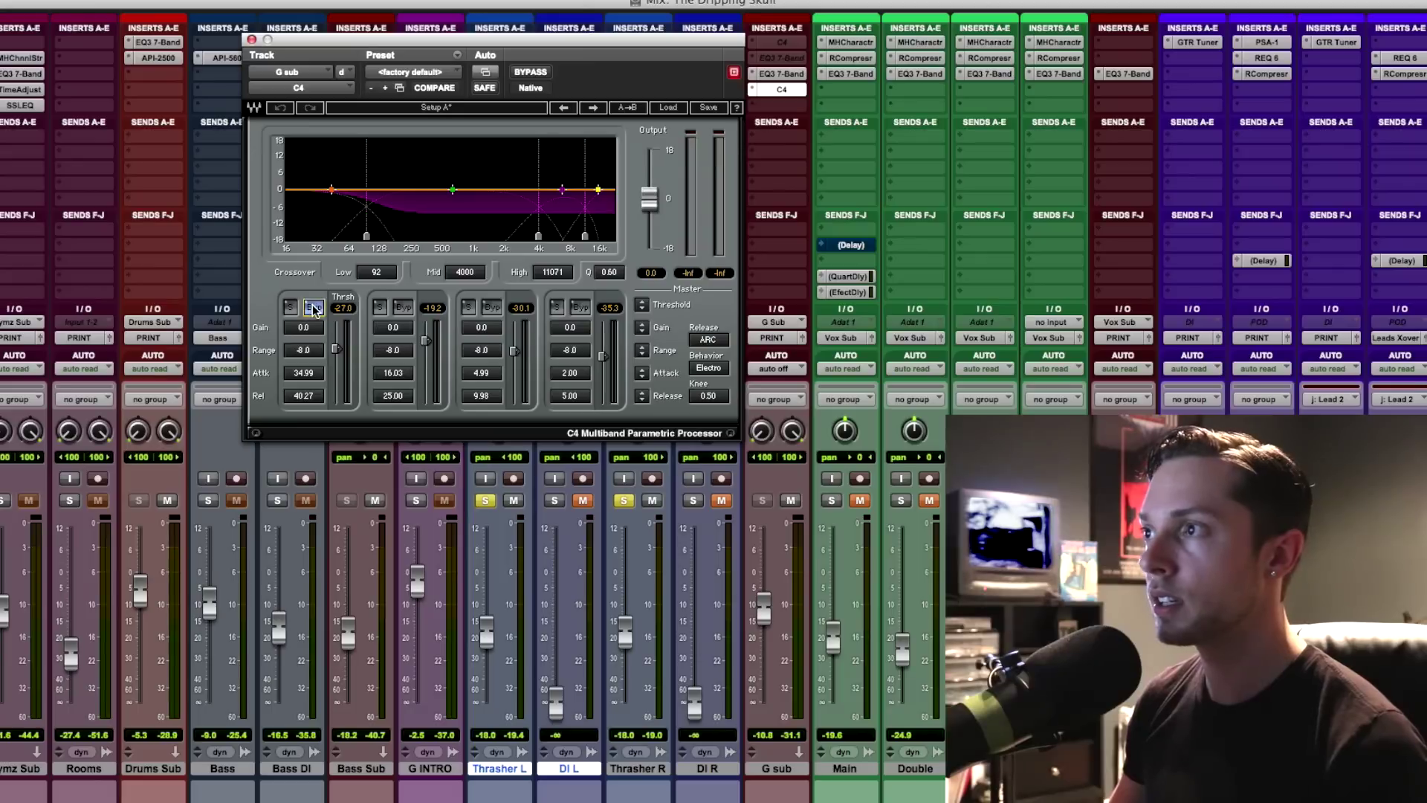
left_click(492, 307)
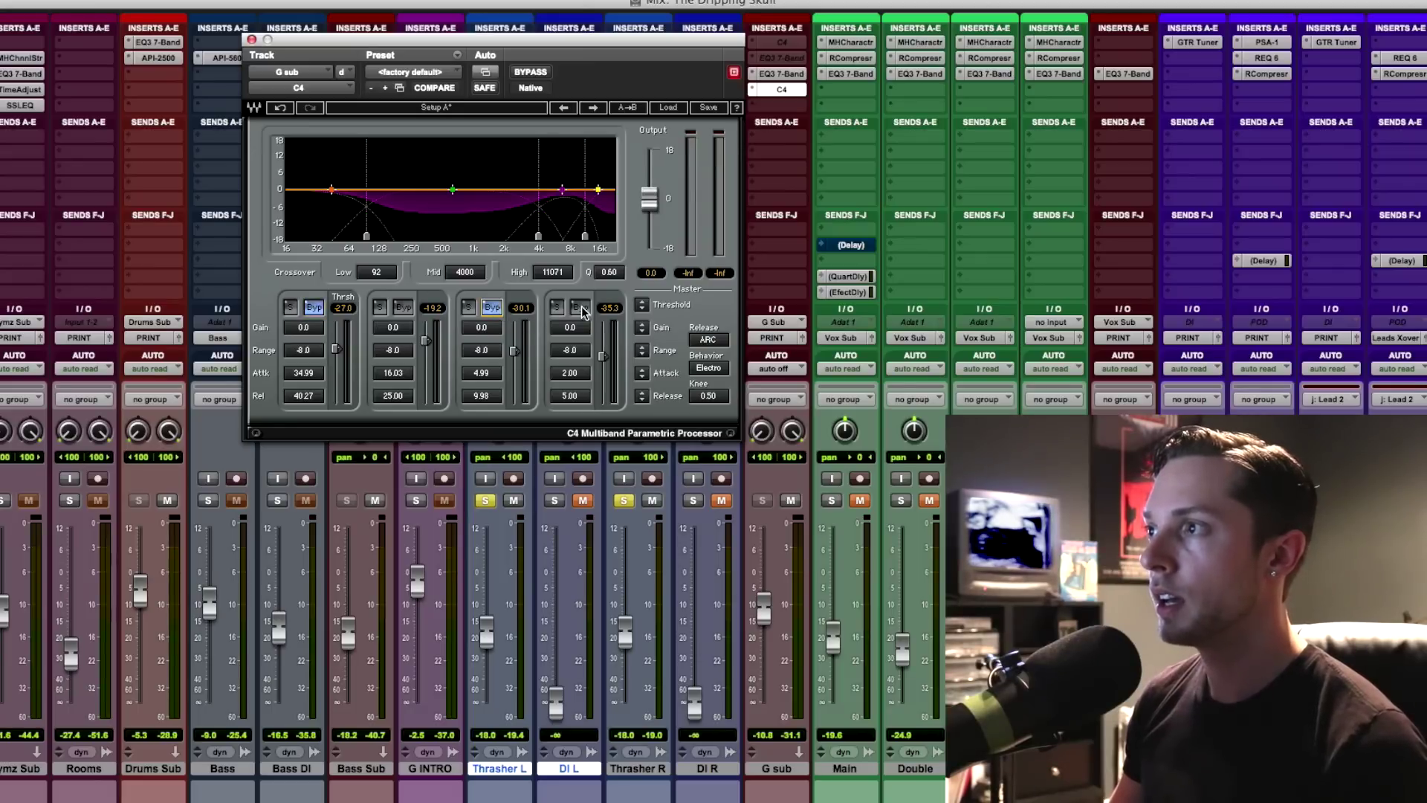
left_click(580, 307)
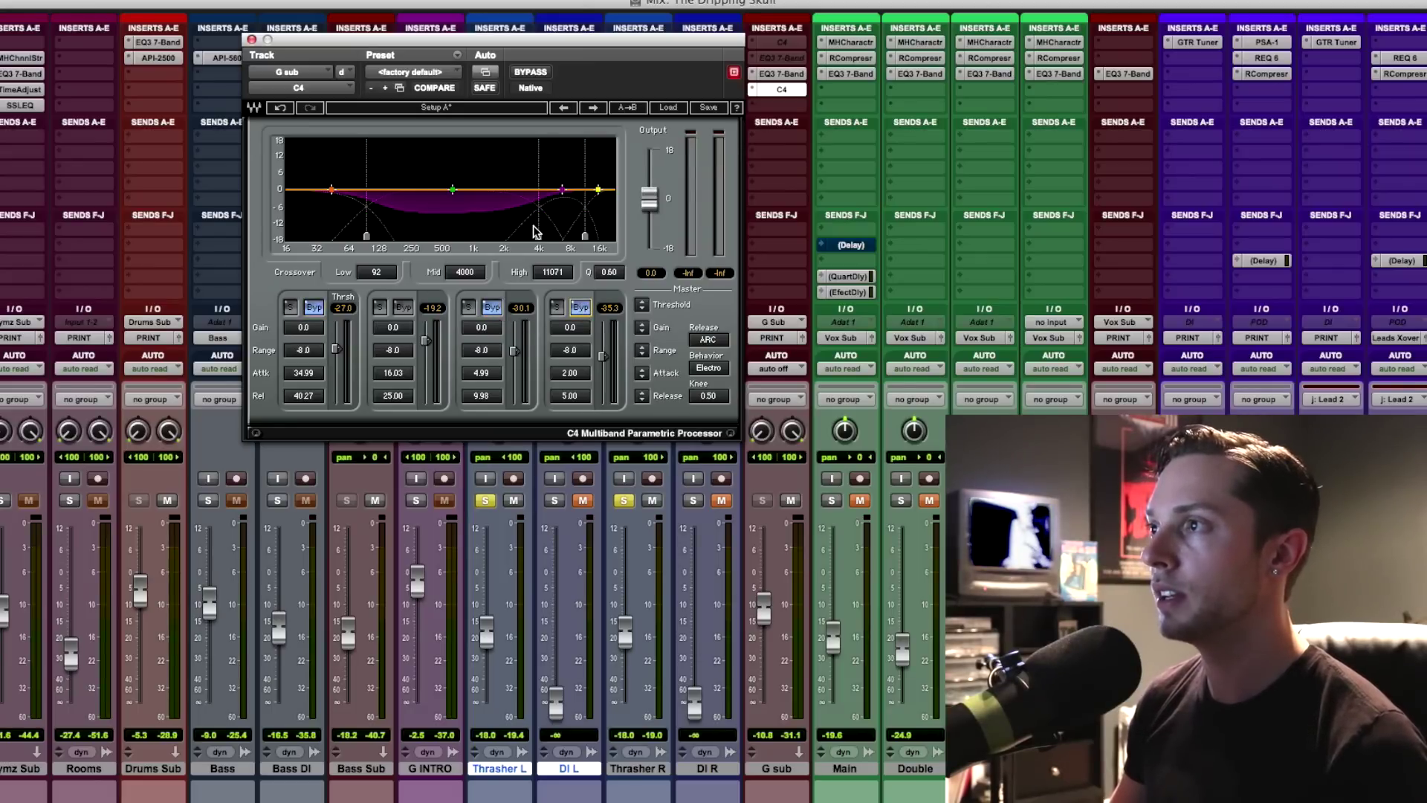
left_click_drag(538, 236, 401, 236)
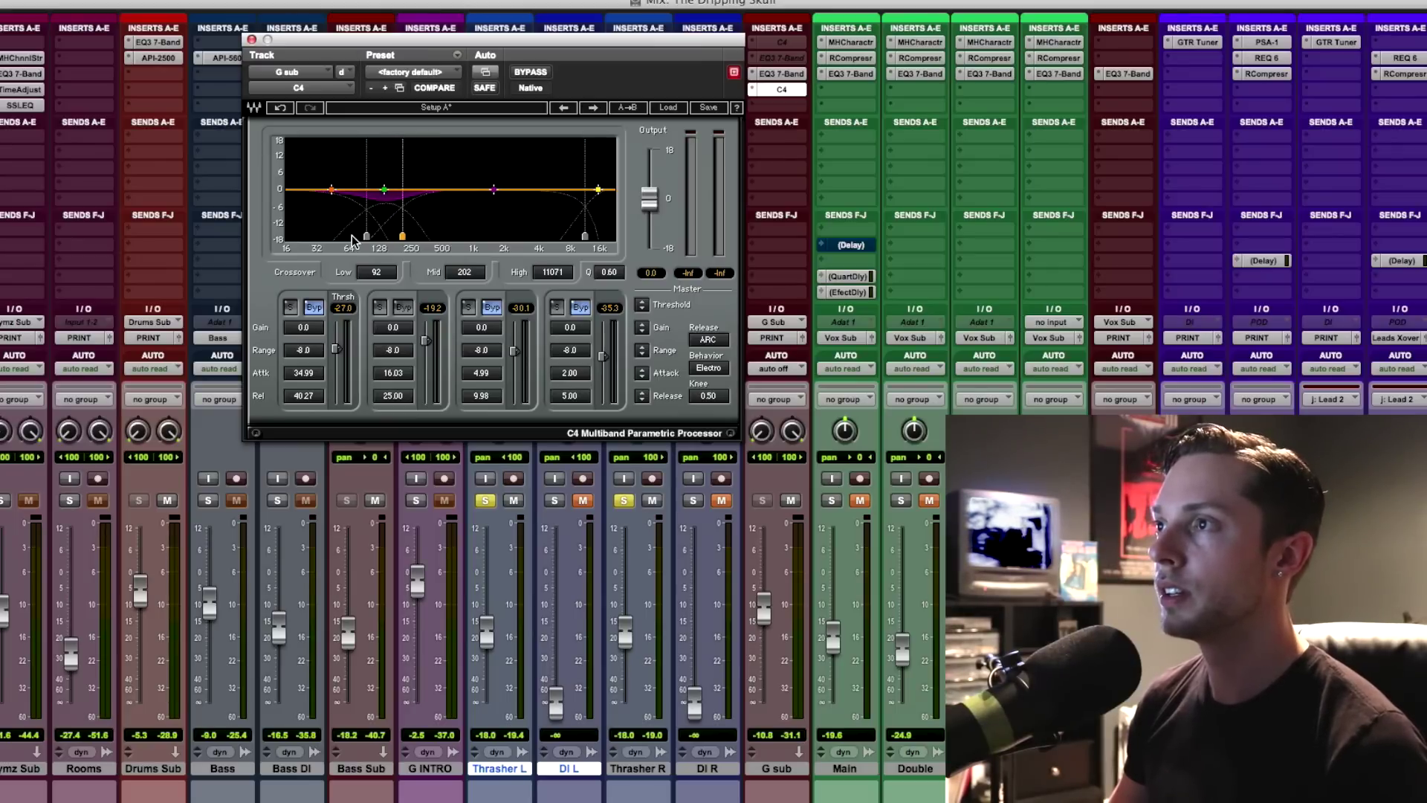
left_click_drag(367, 236, 364, 236)
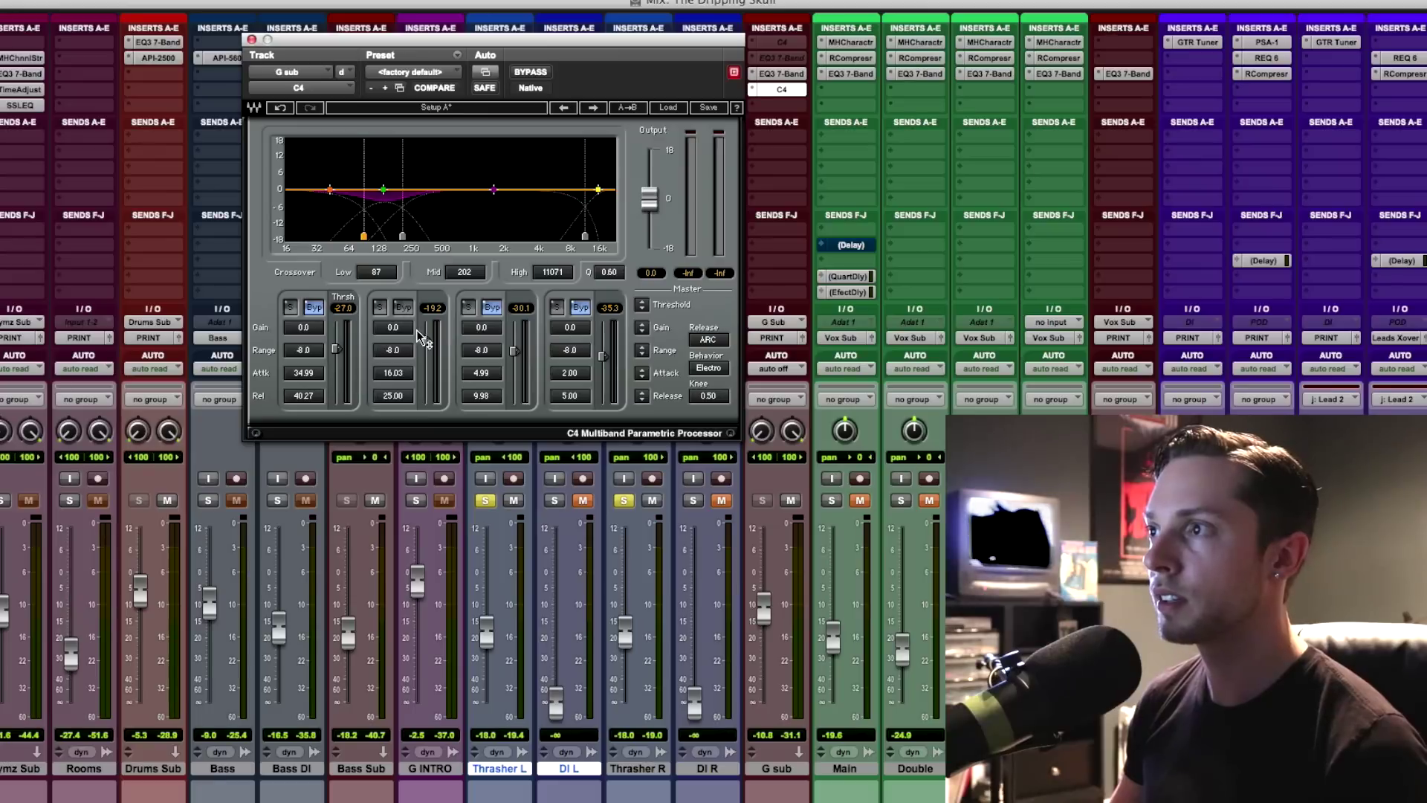
left_click_drag(424, 338, 423, 356)
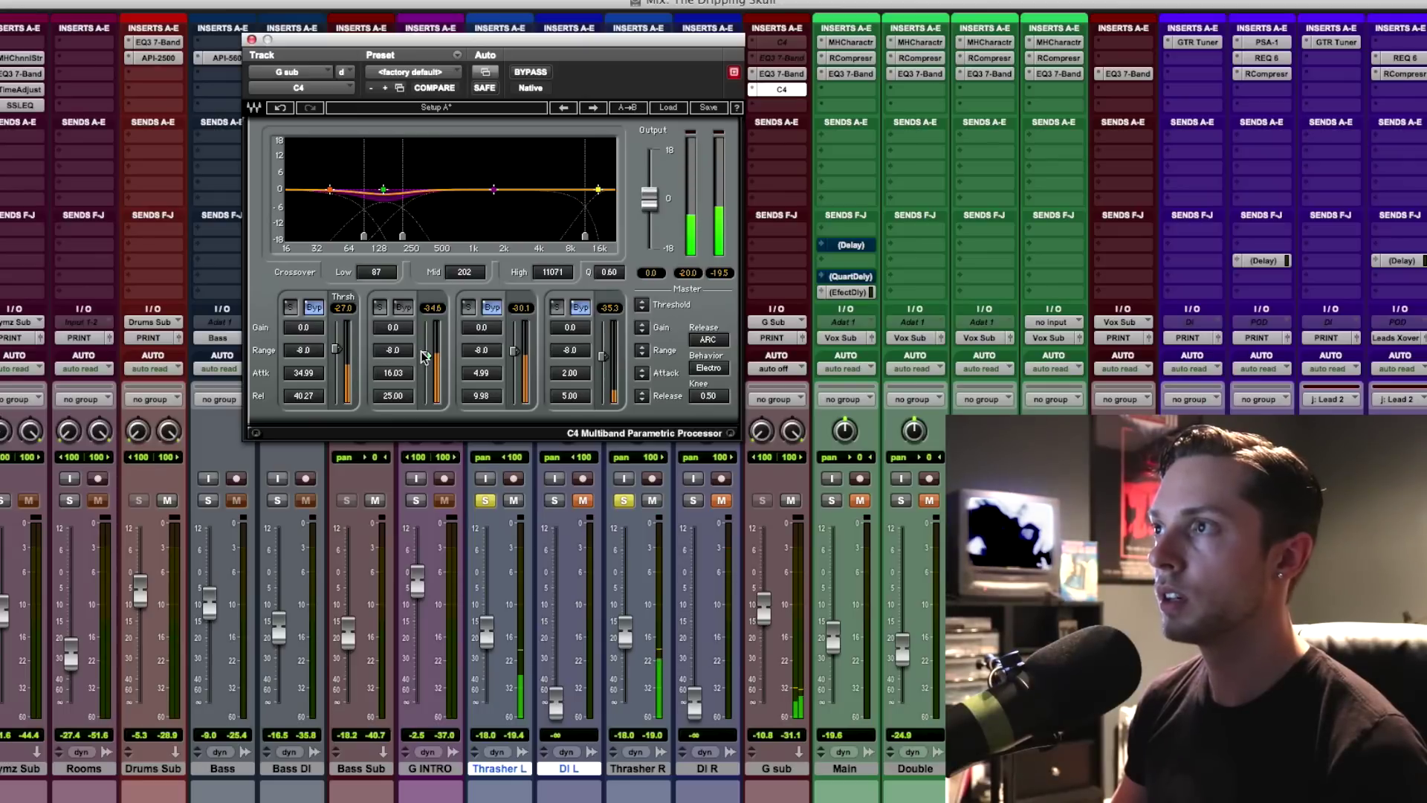
left_click(530, 72)
left_click(531, 72)
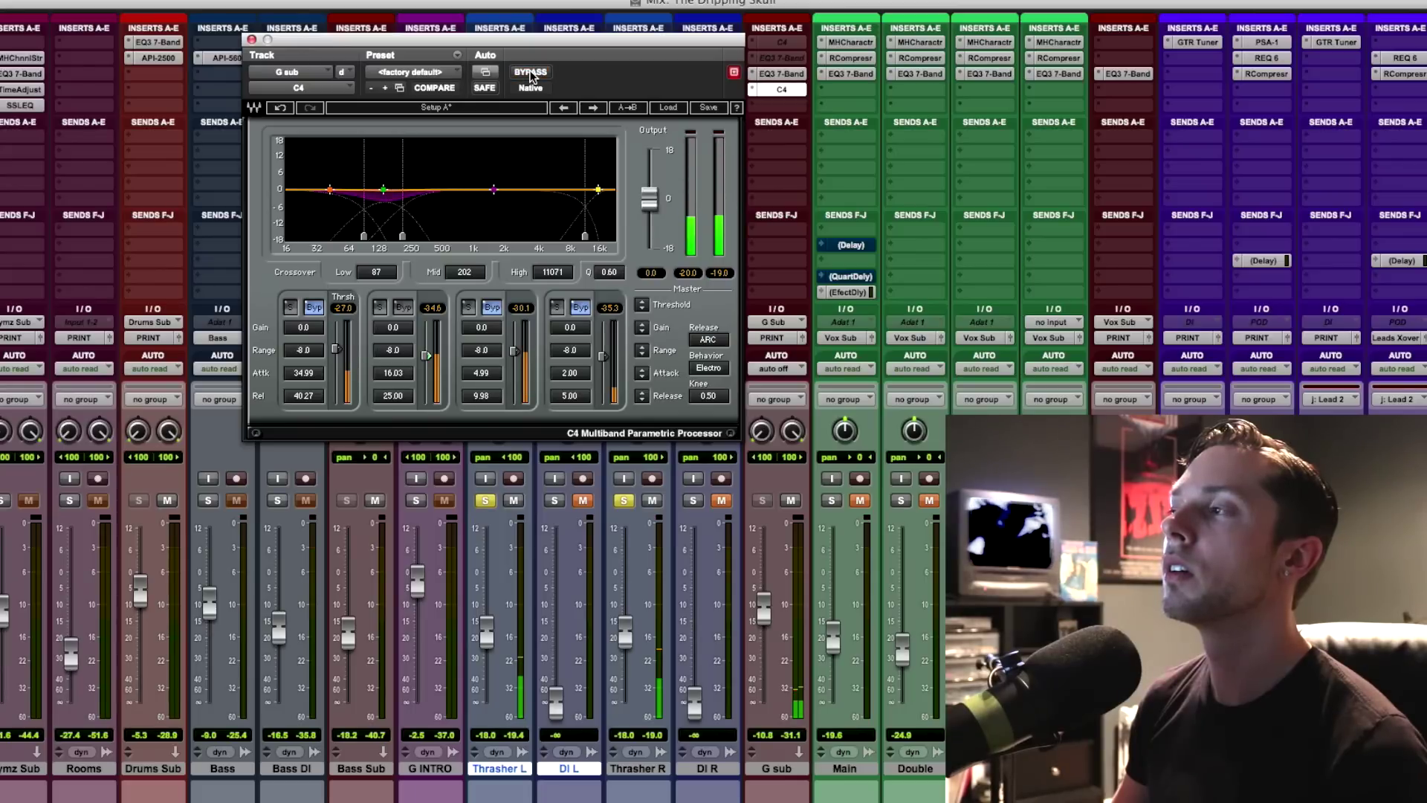
left_click(250, 39)
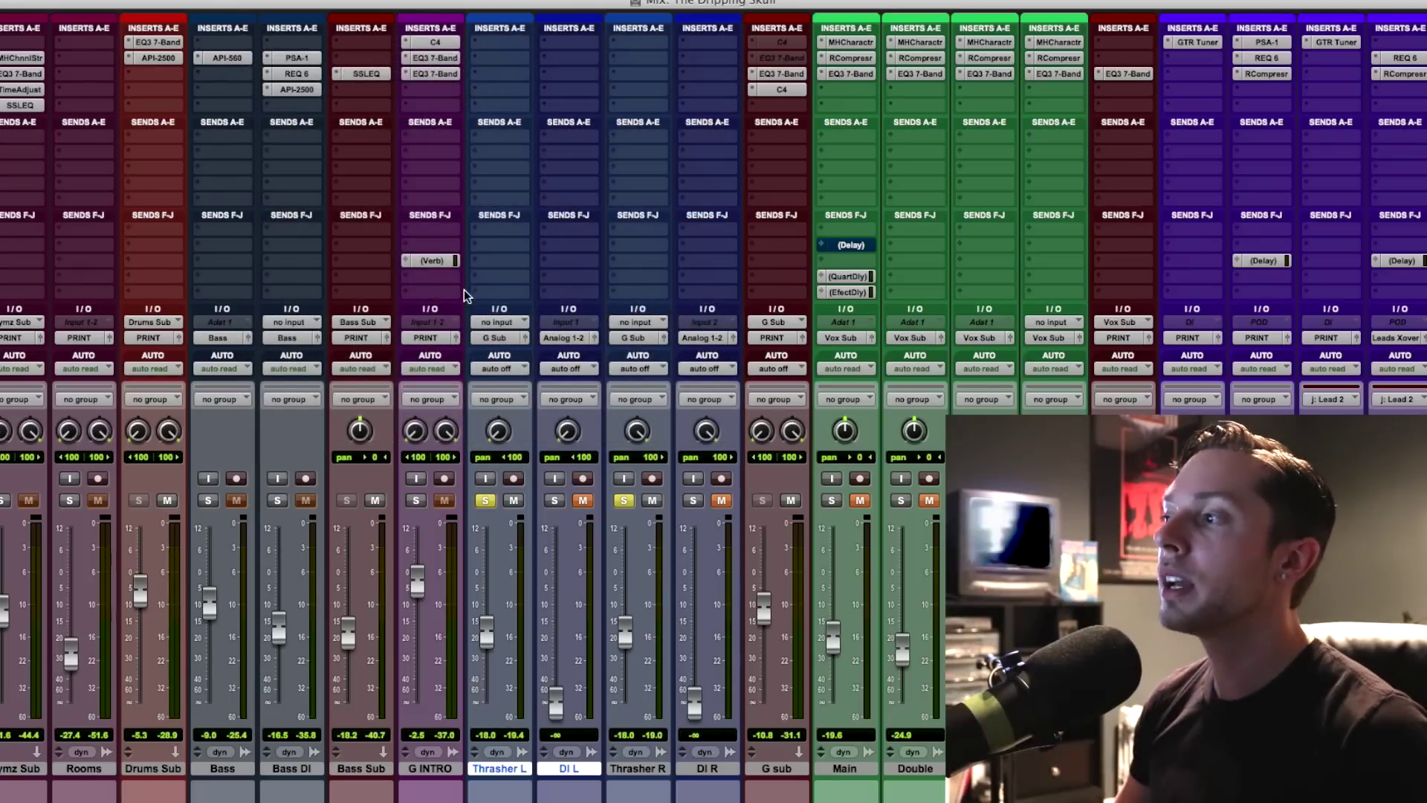
- Unsolo both Thrasher tracks and raise the G sub fader to about -11.1
scroll(765, 580, "down", 2)
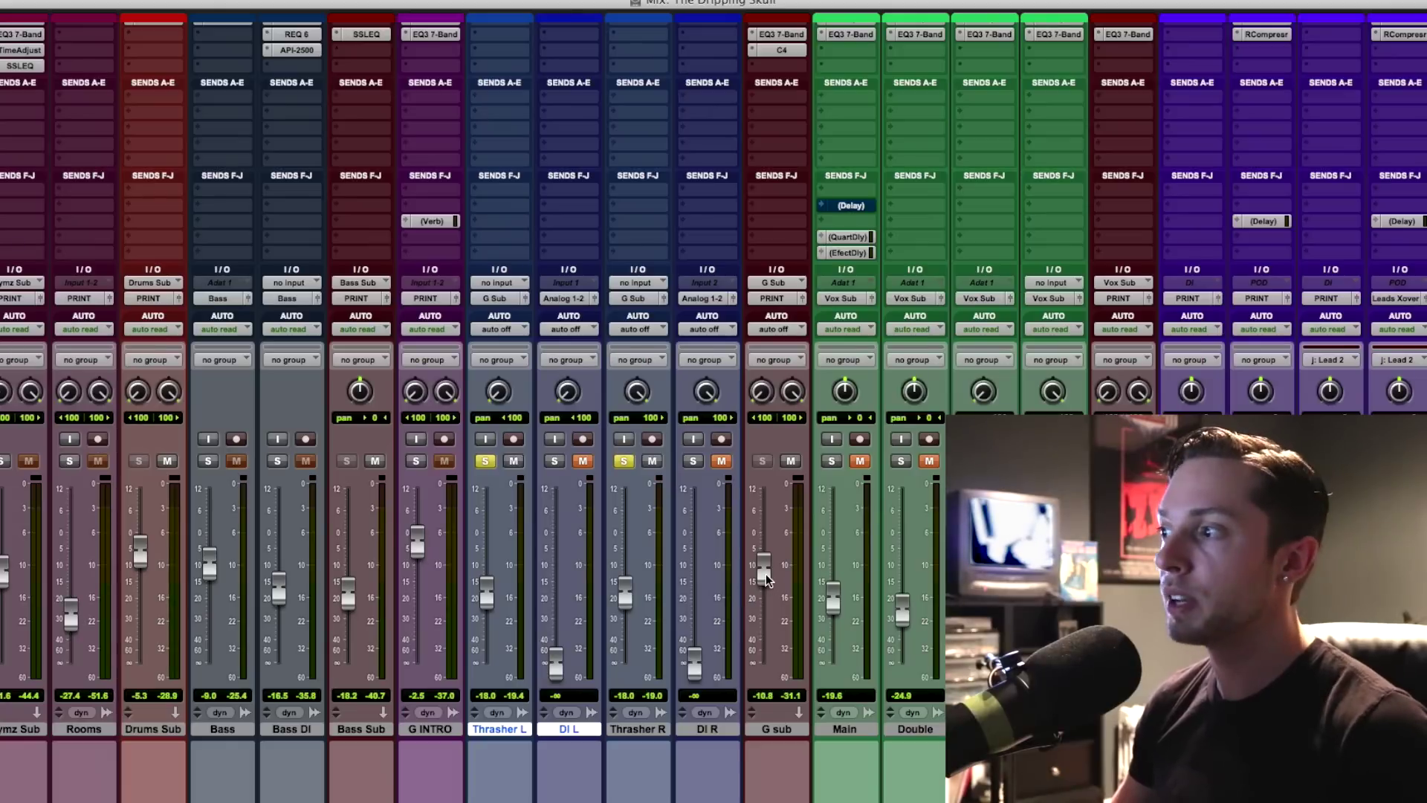
left_click_drag(767, 580, 764, 645)
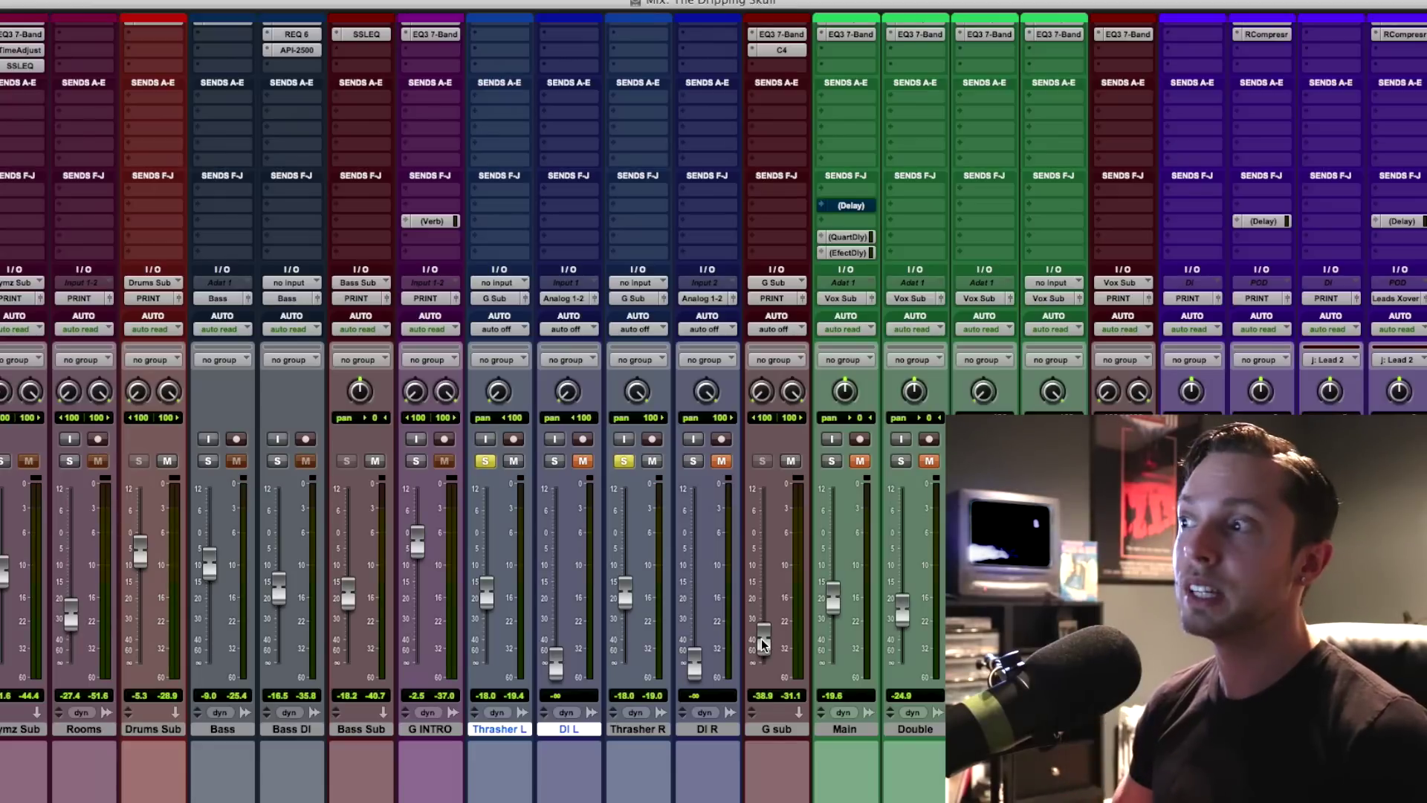
left_click(624, 461)
left_click(486, 461)
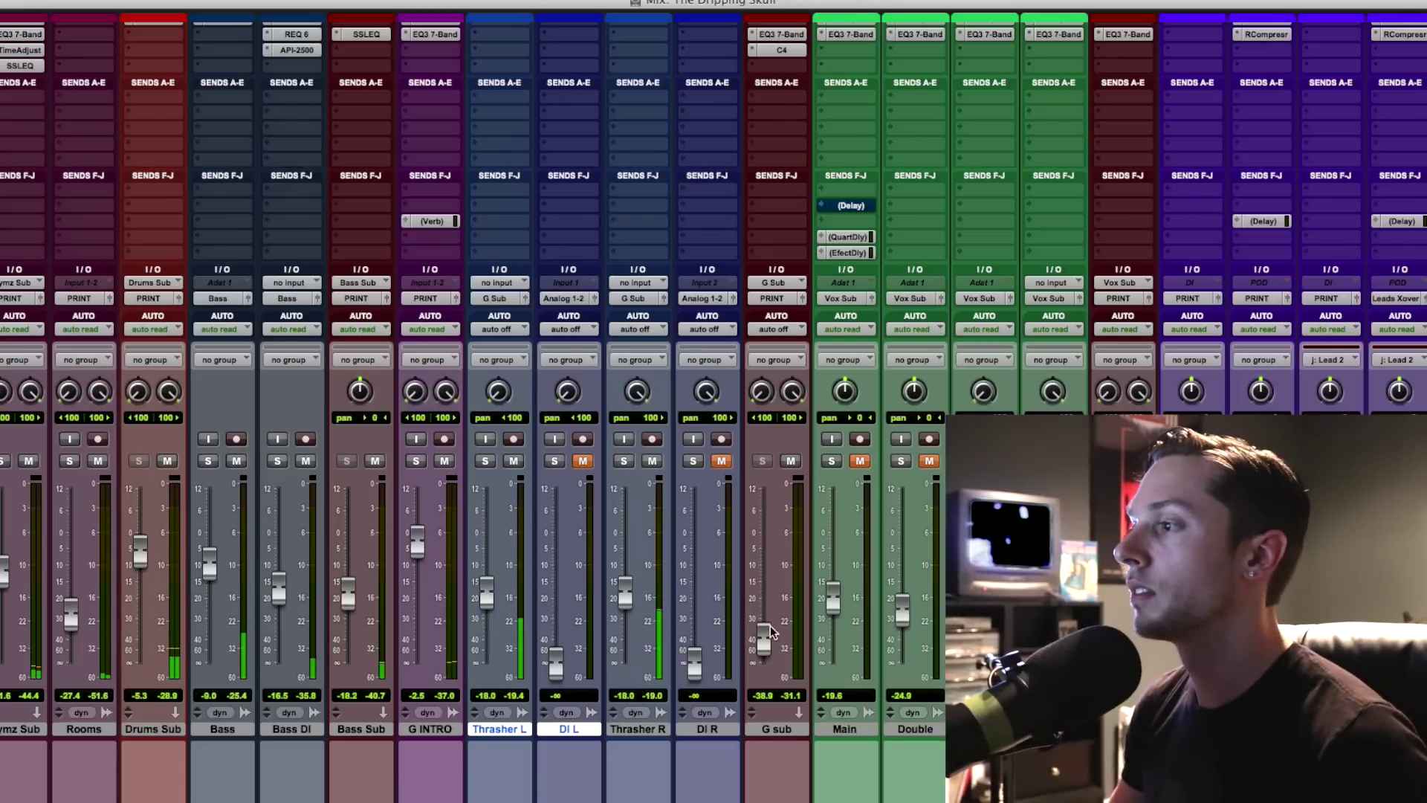
left_click_drag(763, 640, 771, 488)
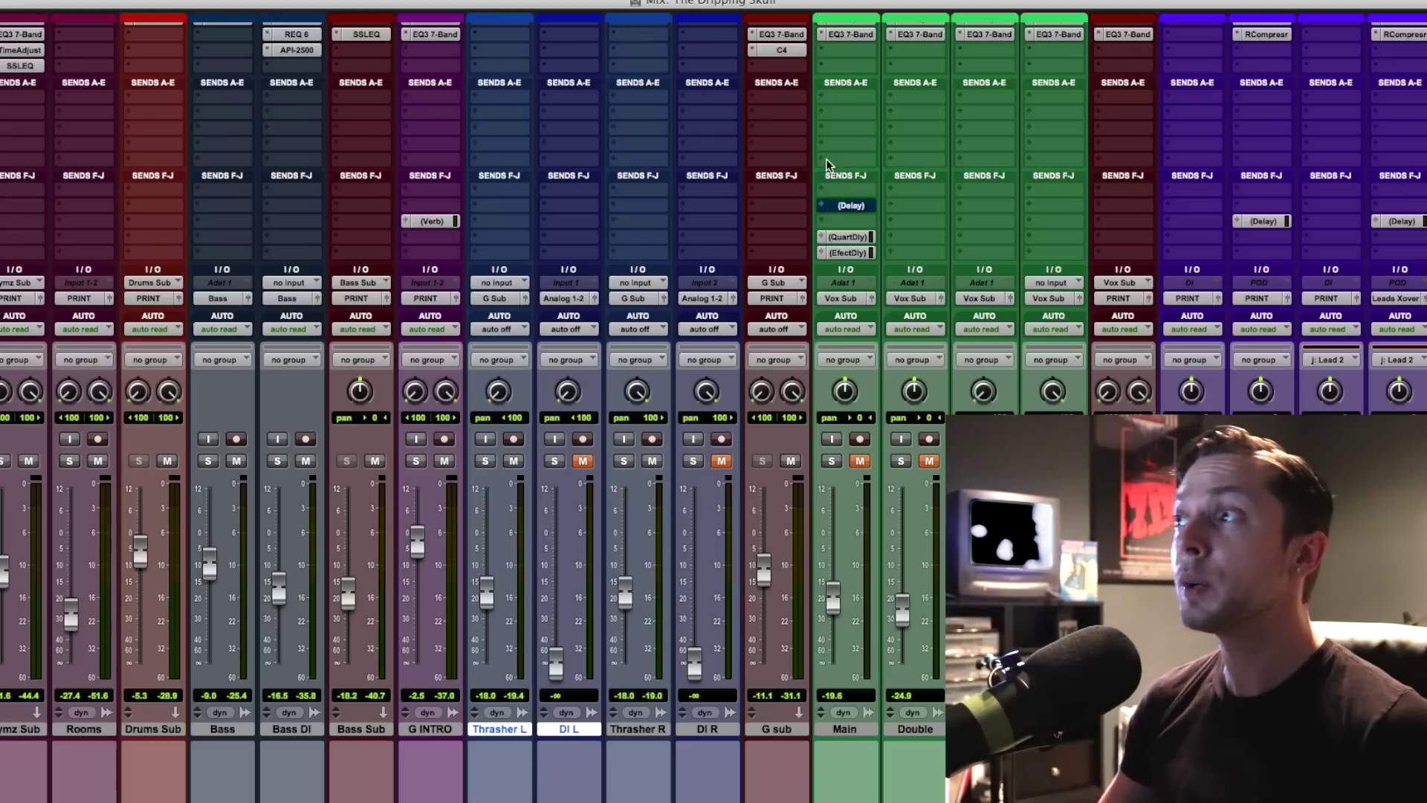
- Insert the stereo SSL EQ on G sub after the C4
left_click(774, 68)
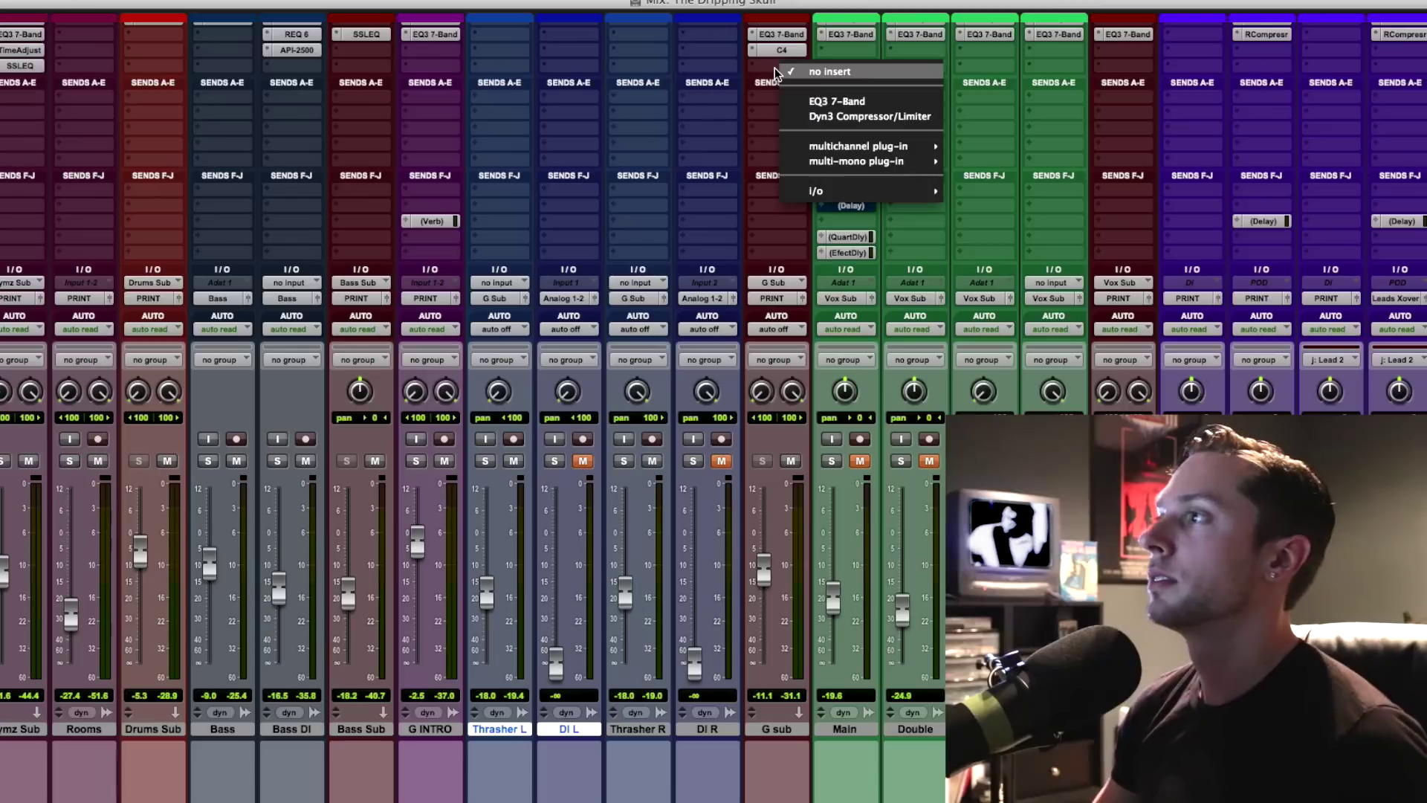
mouse_move(837, 149)
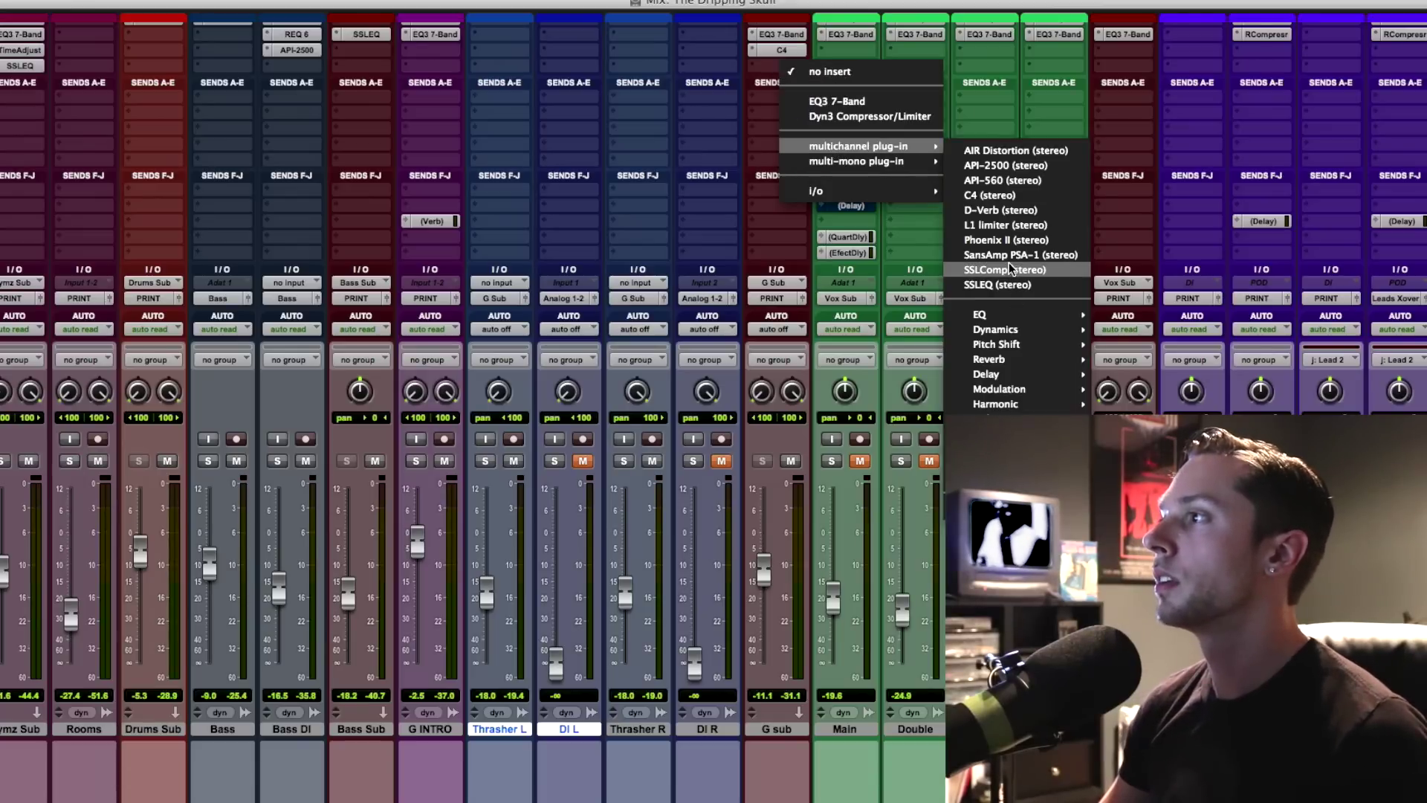
left_click(996, 284)
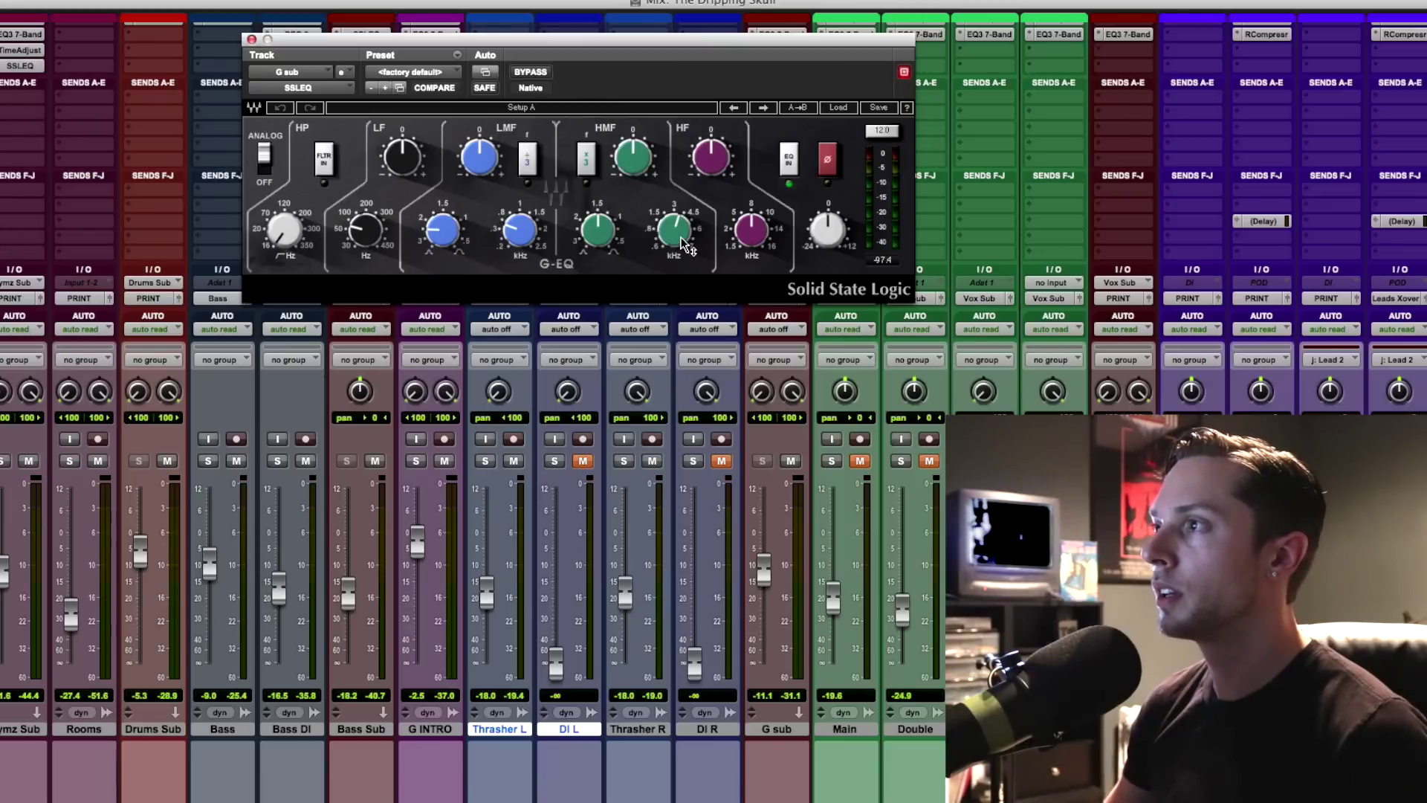
- Boost the SSL EQ's high-mids around 6 kHz, tuning width and gain and A/B-ing with bypass
left_click_drag(682, 239, 598, 223)
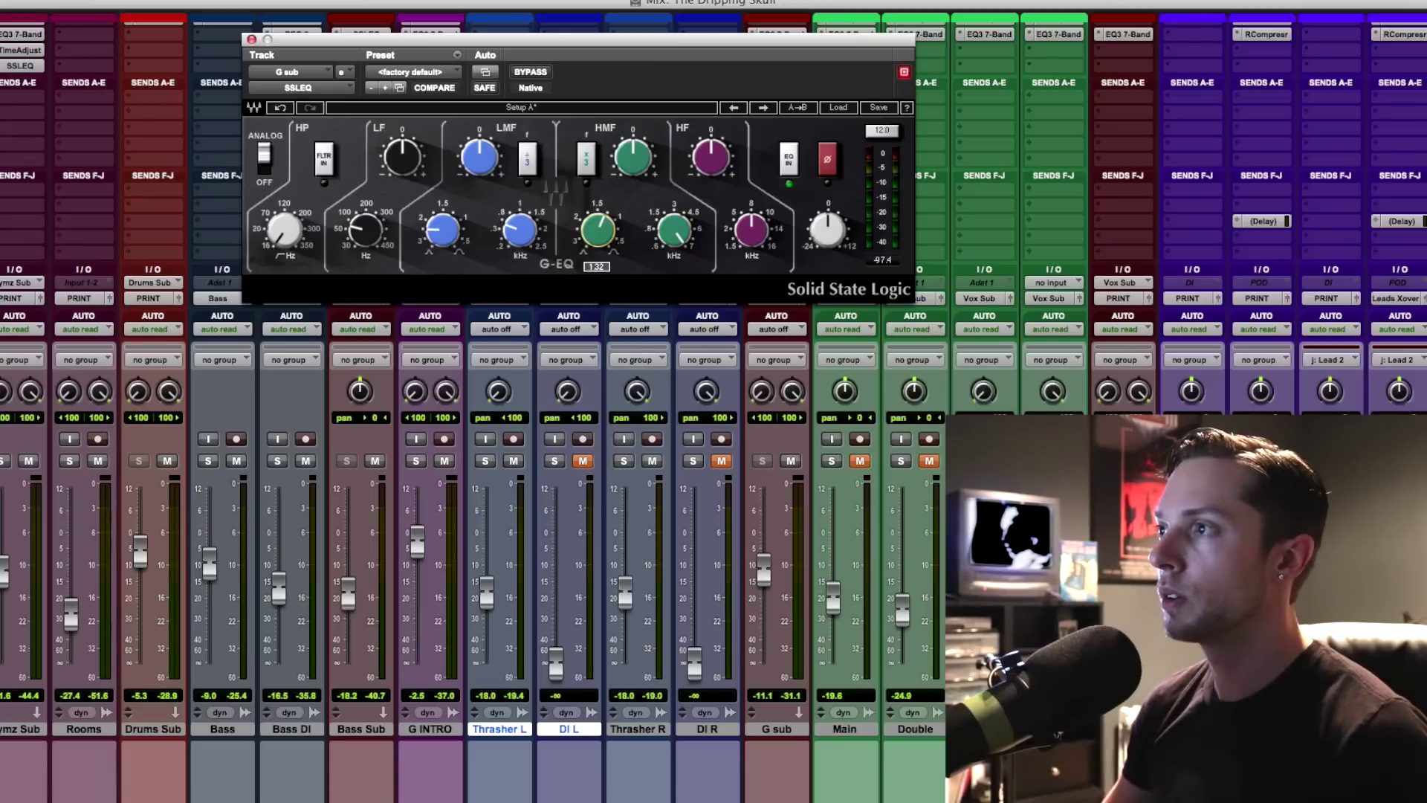
left_click_drag(598, 223, 598, 219)
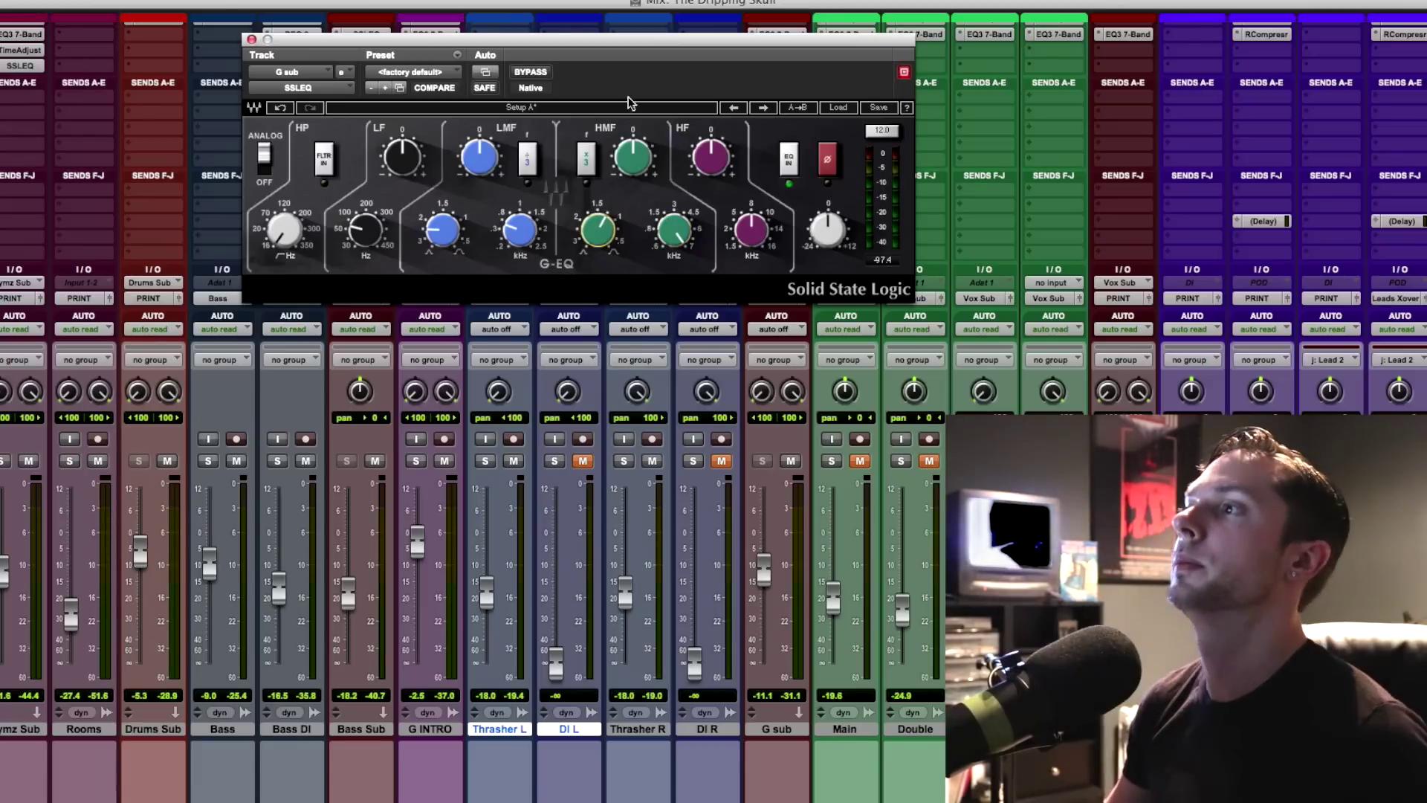
left_click_drag(633, 167, 633, 165)
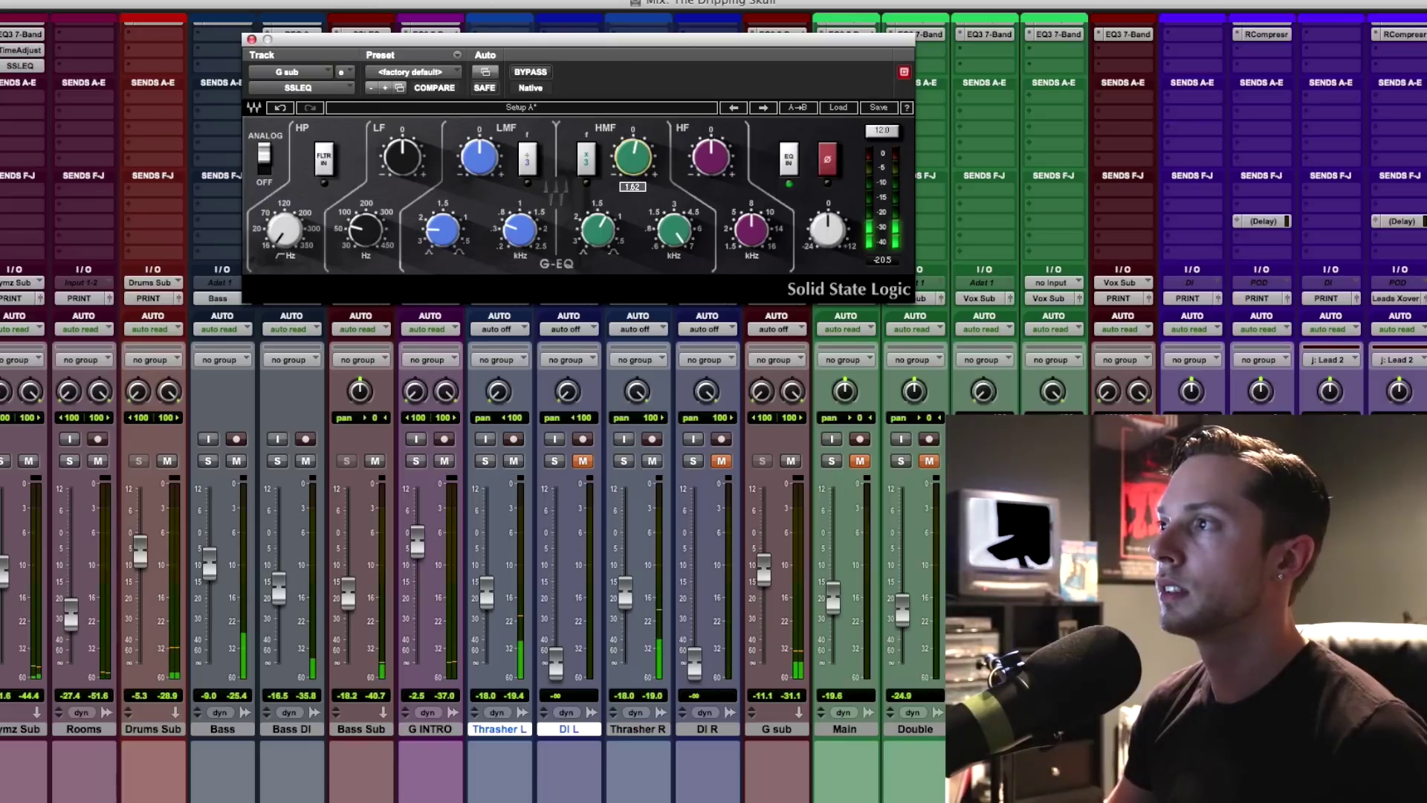
left_click_drag(632, 165, 633, 167)
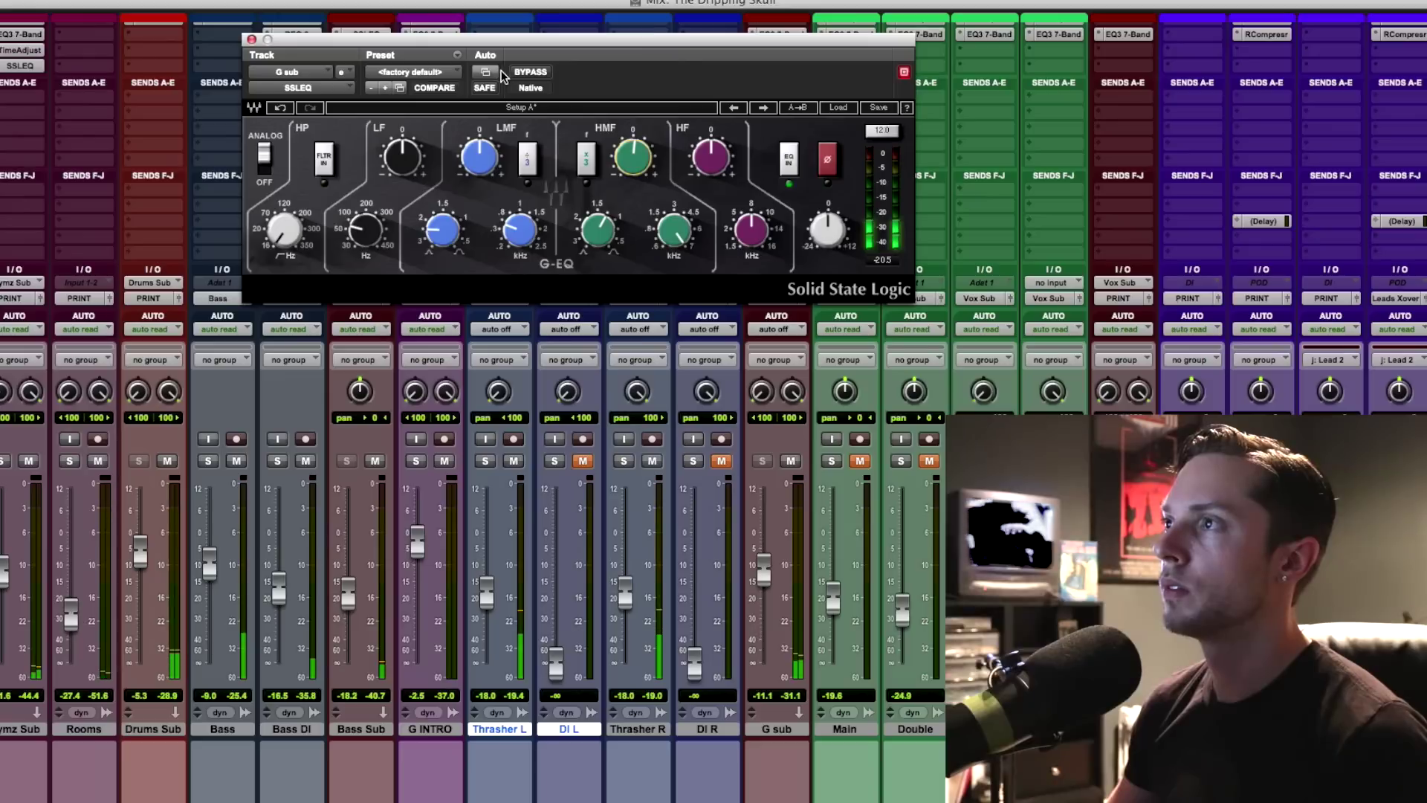
left_click(531, 72)
left_click(531, 72)
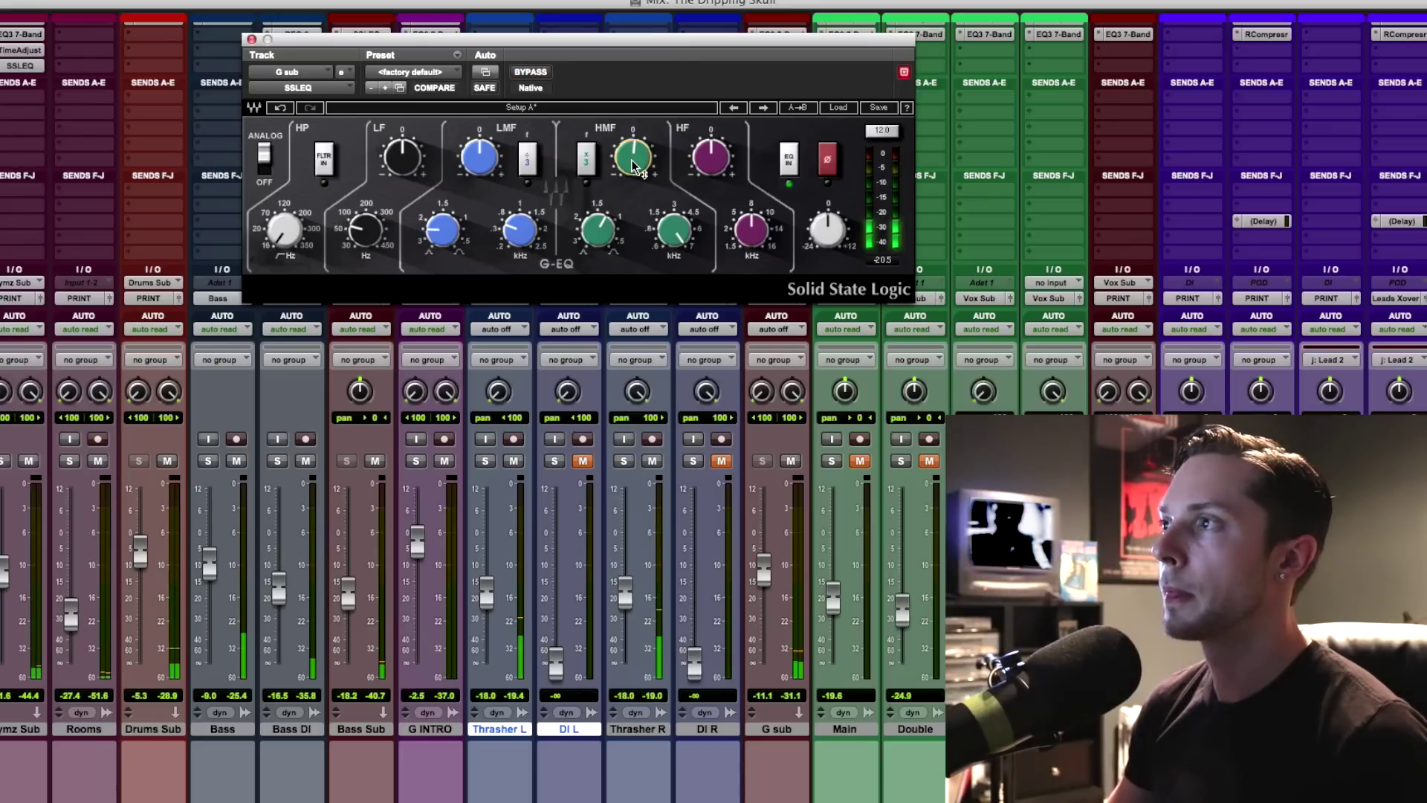
left_click_drag(632, 159, 633, 158)
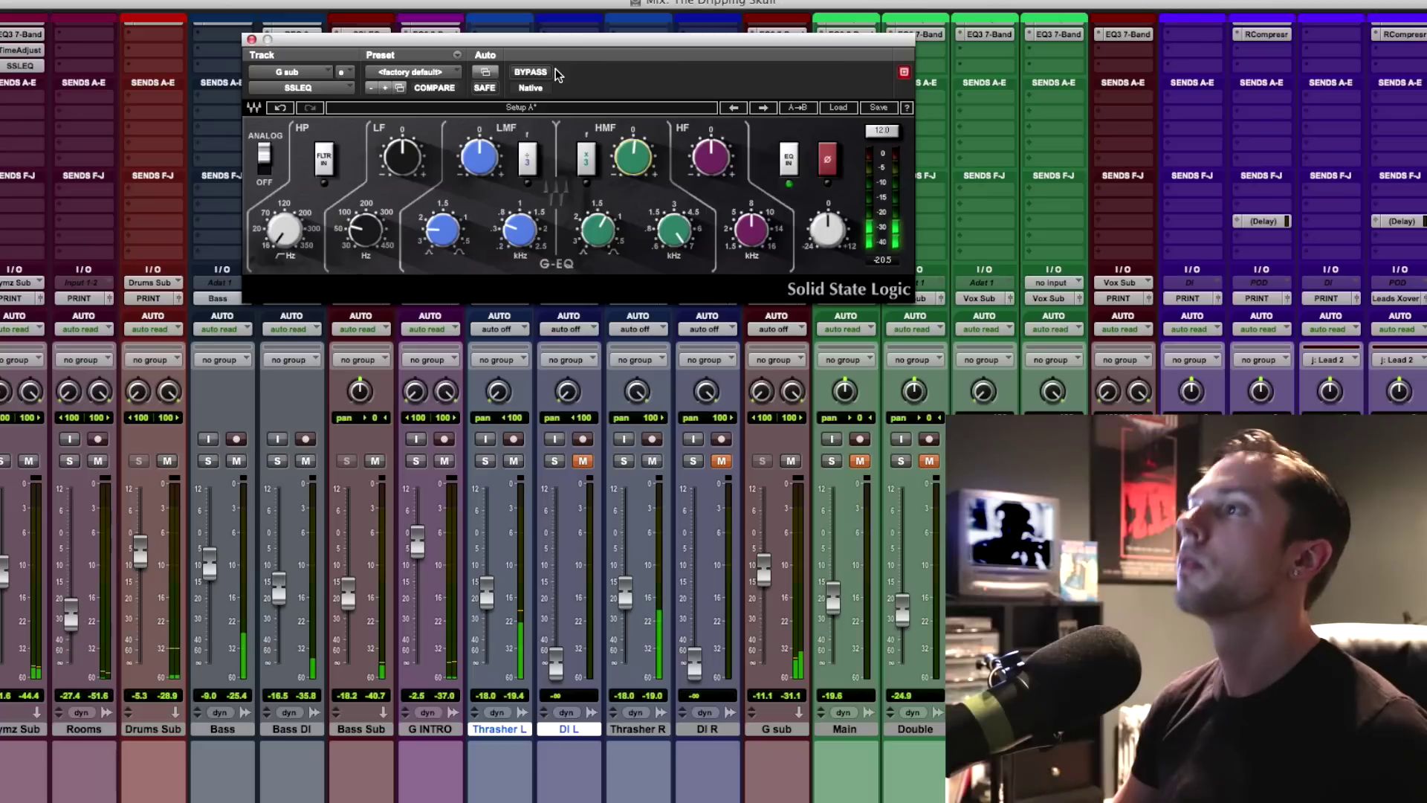
left_click_drag(567, 43, 575, 60)
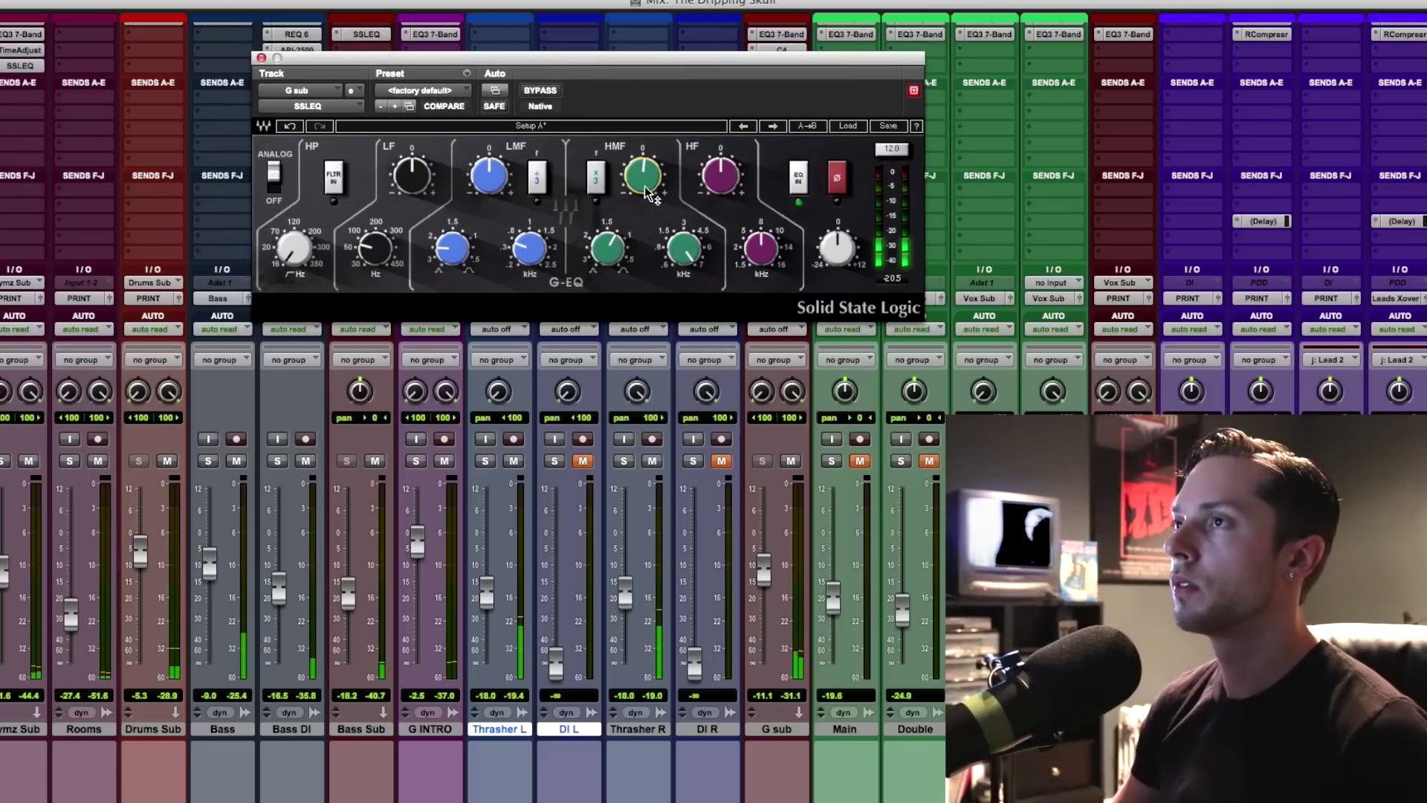
left_click_drag(647, 193, 647, 194)
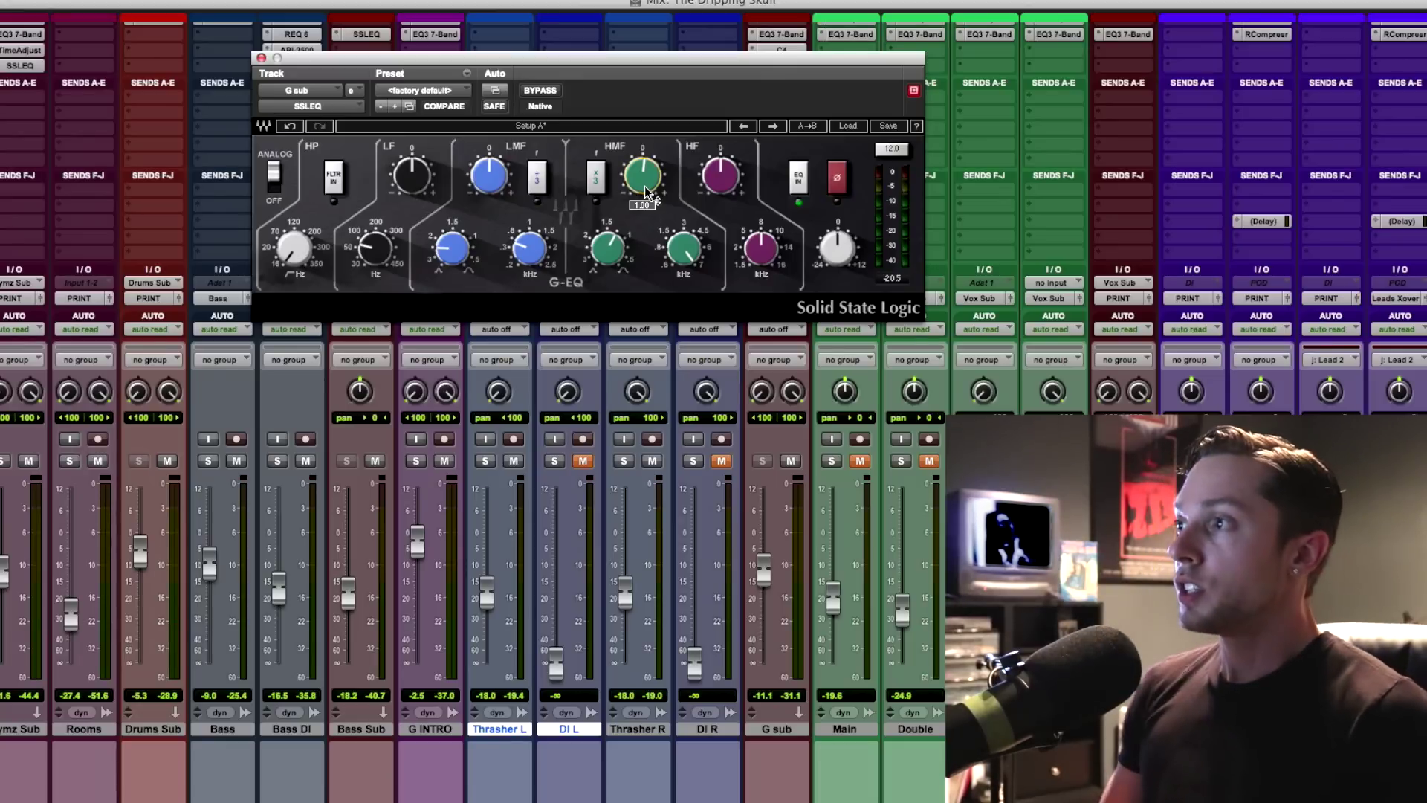
key("super+w")
- Play the song from near its beginning in the Edit window, then return to the Mix window
key("super+equal")
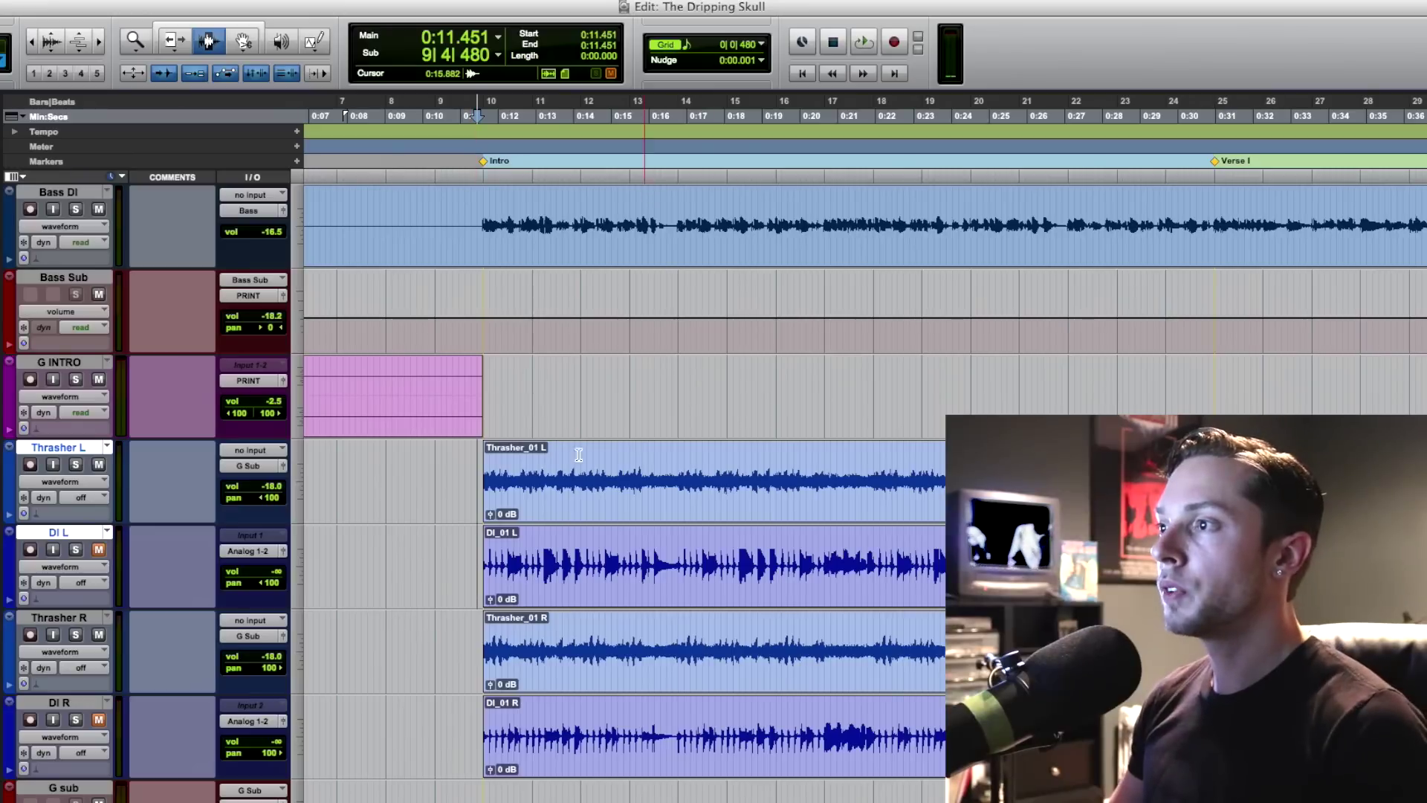
left_click(517, 458)
key("super+bracketleft")
key("super+bracketleft")
key("super+bracketright")
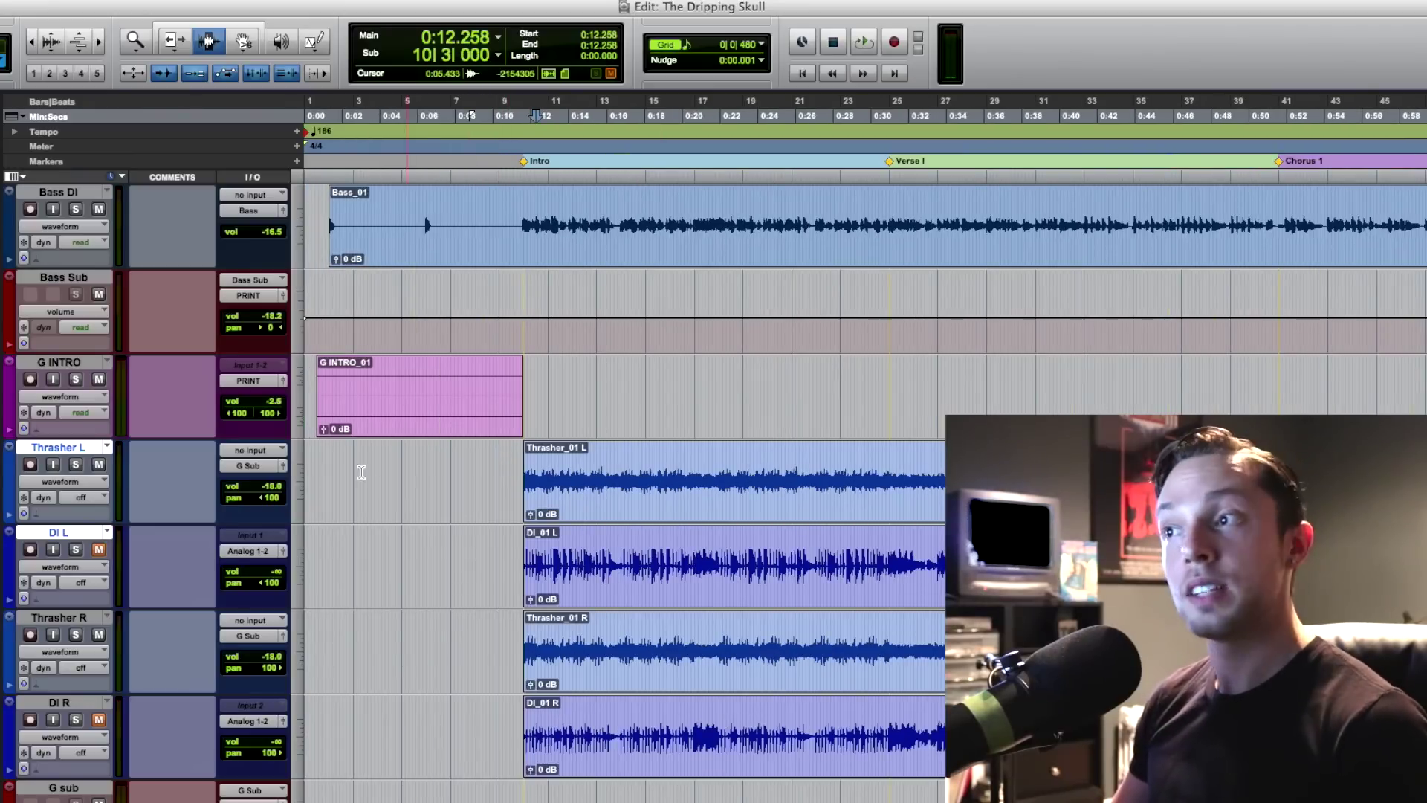
left_click(314, 465)
key("space")
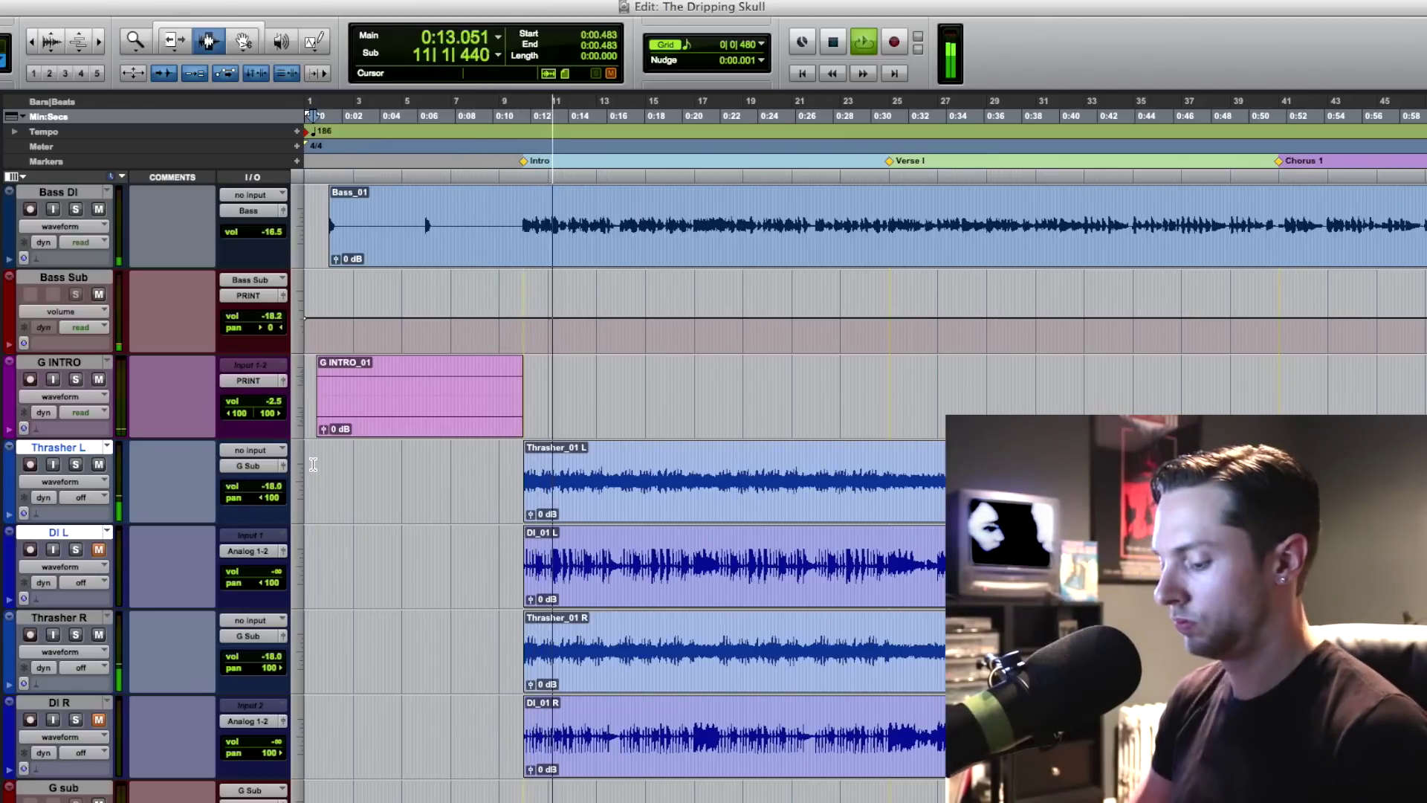
key("super+equal")
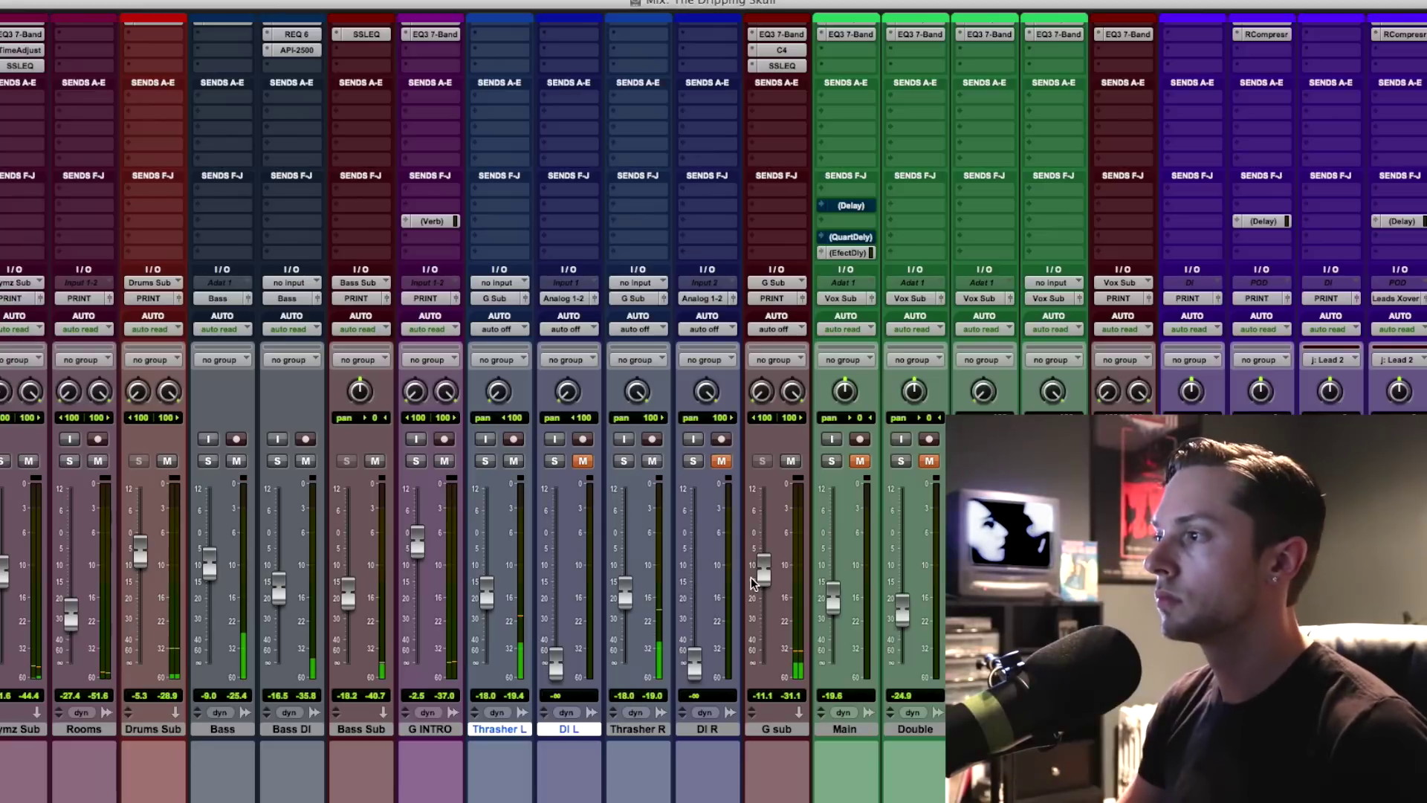
left_click(766, 49)
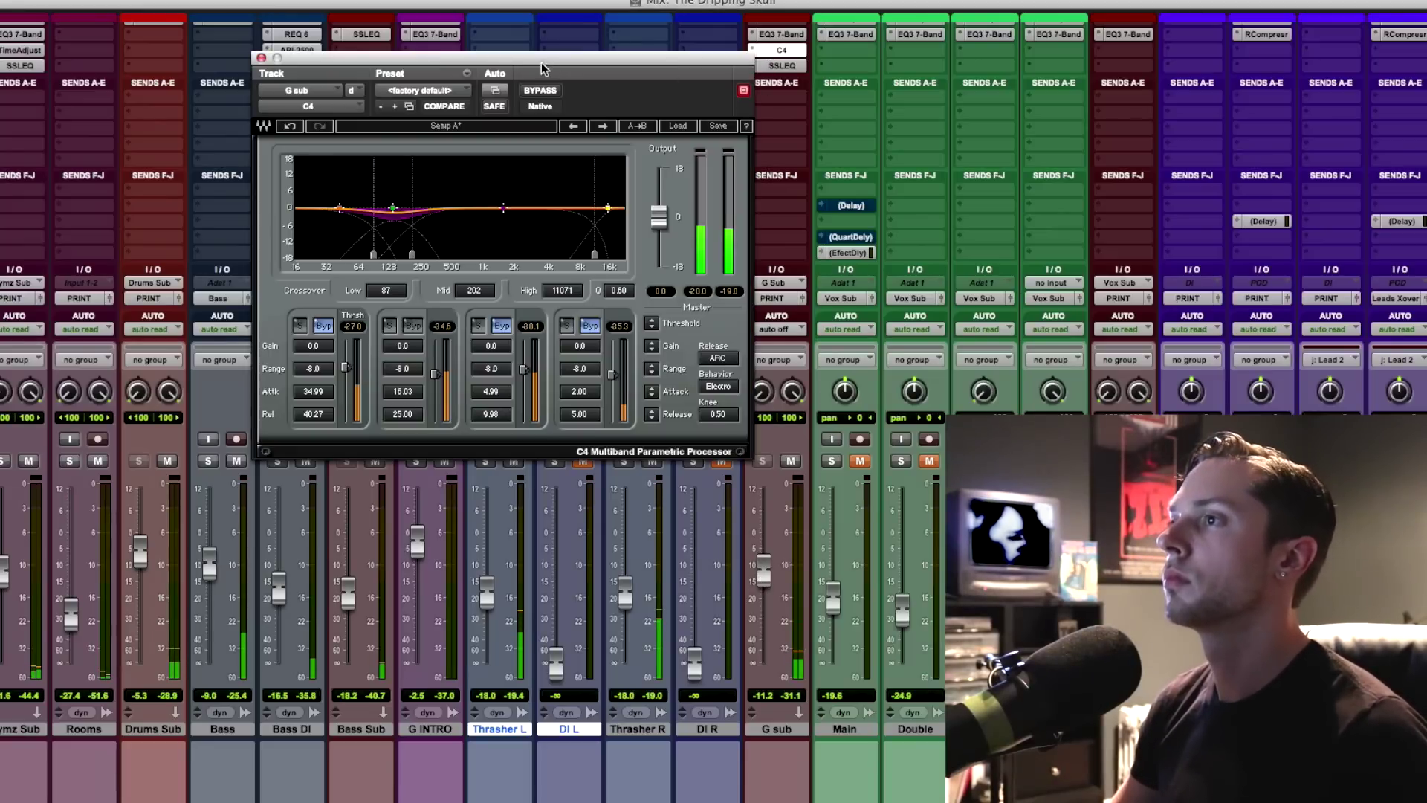
key("super+w")
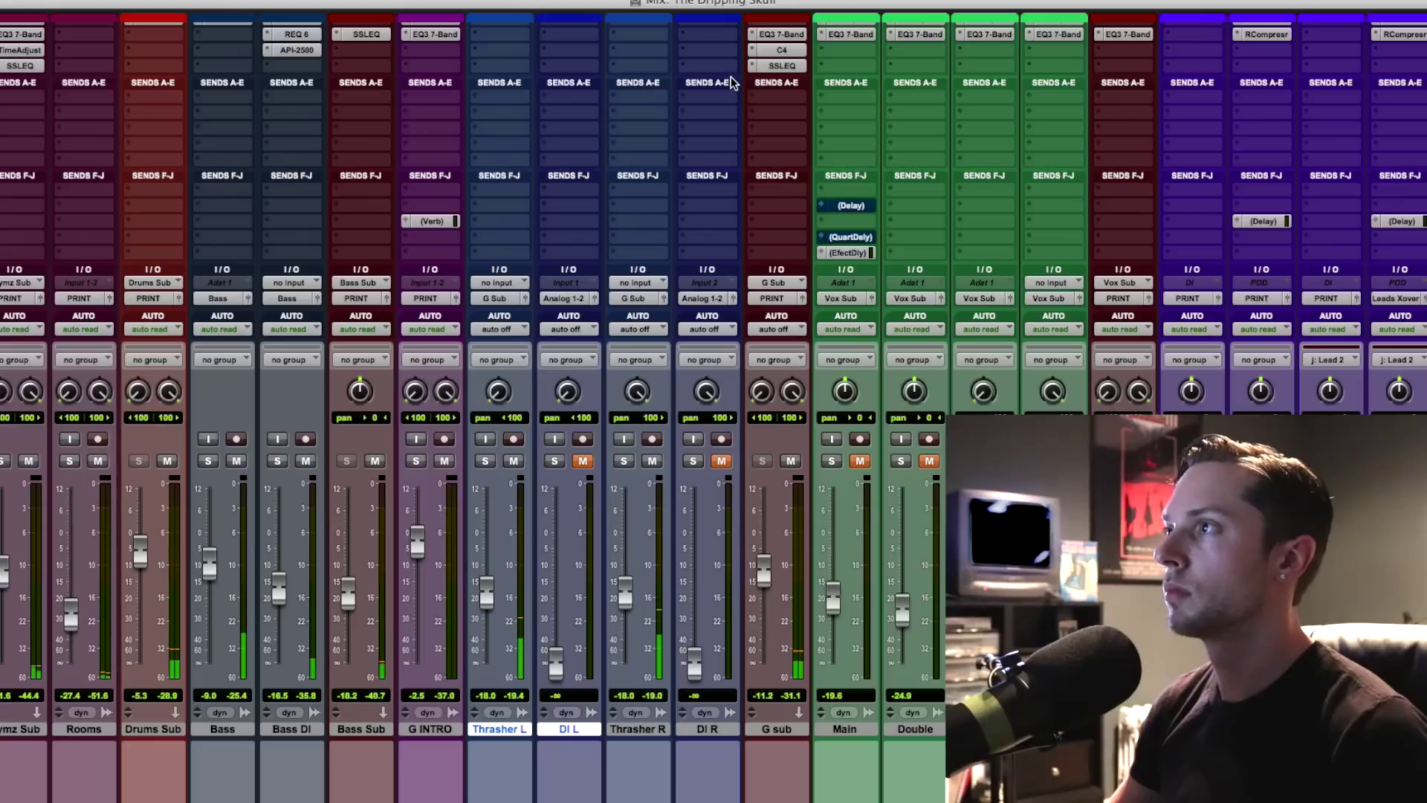
left_click(767, 67)
left_click_drag(766, 67, 564, 46)
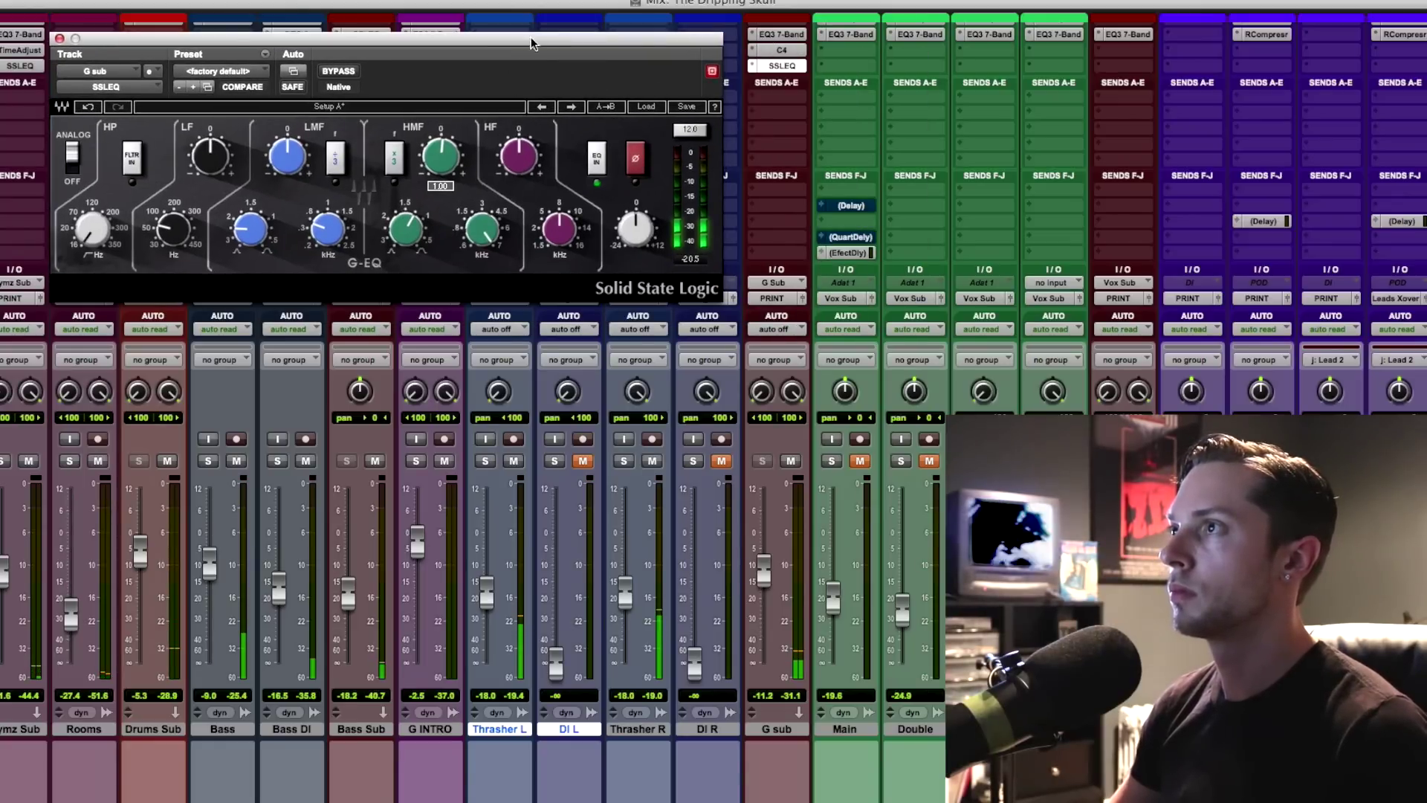
left_click(781, 35)
left_click_drag(339, 9, 1089, 32)
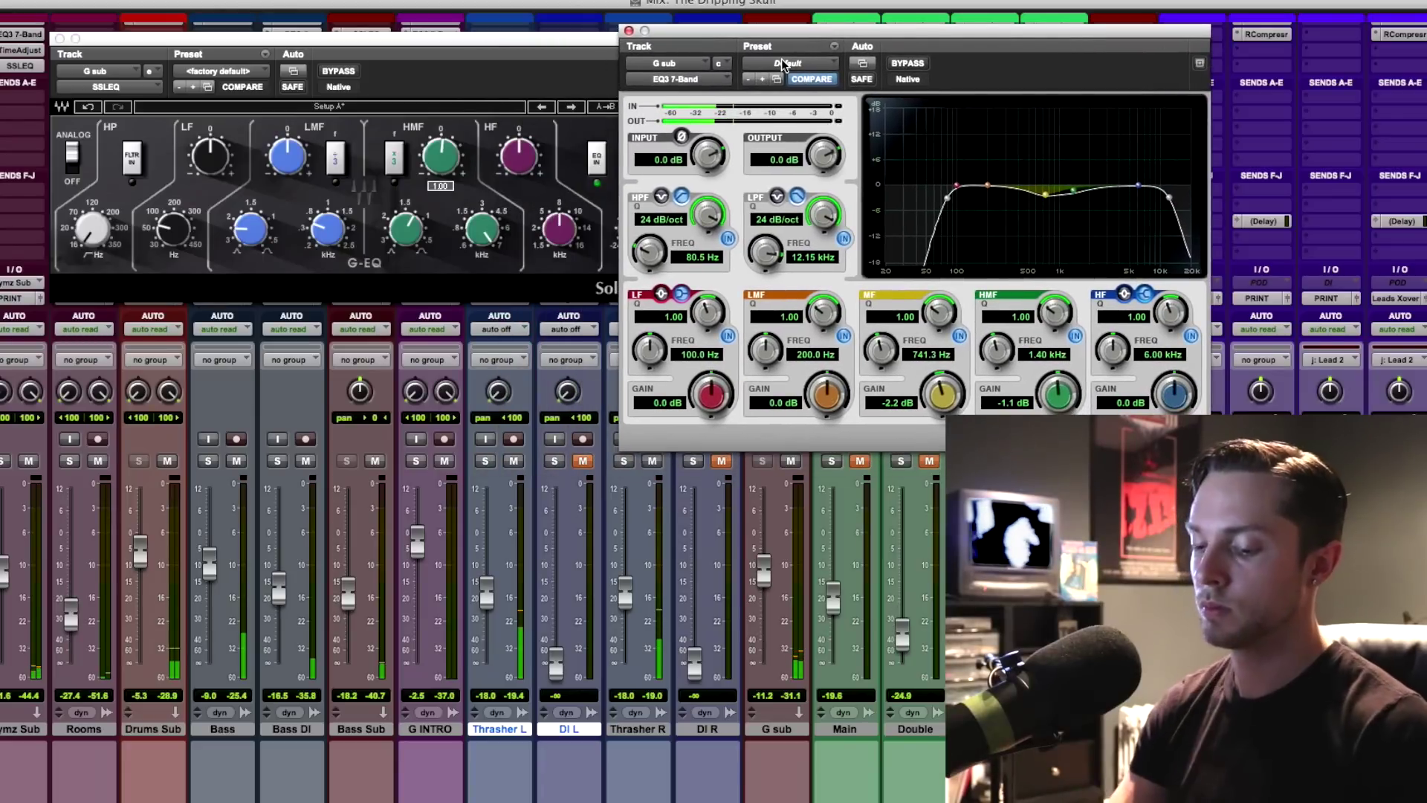
key("super+alt+ctrl+w")
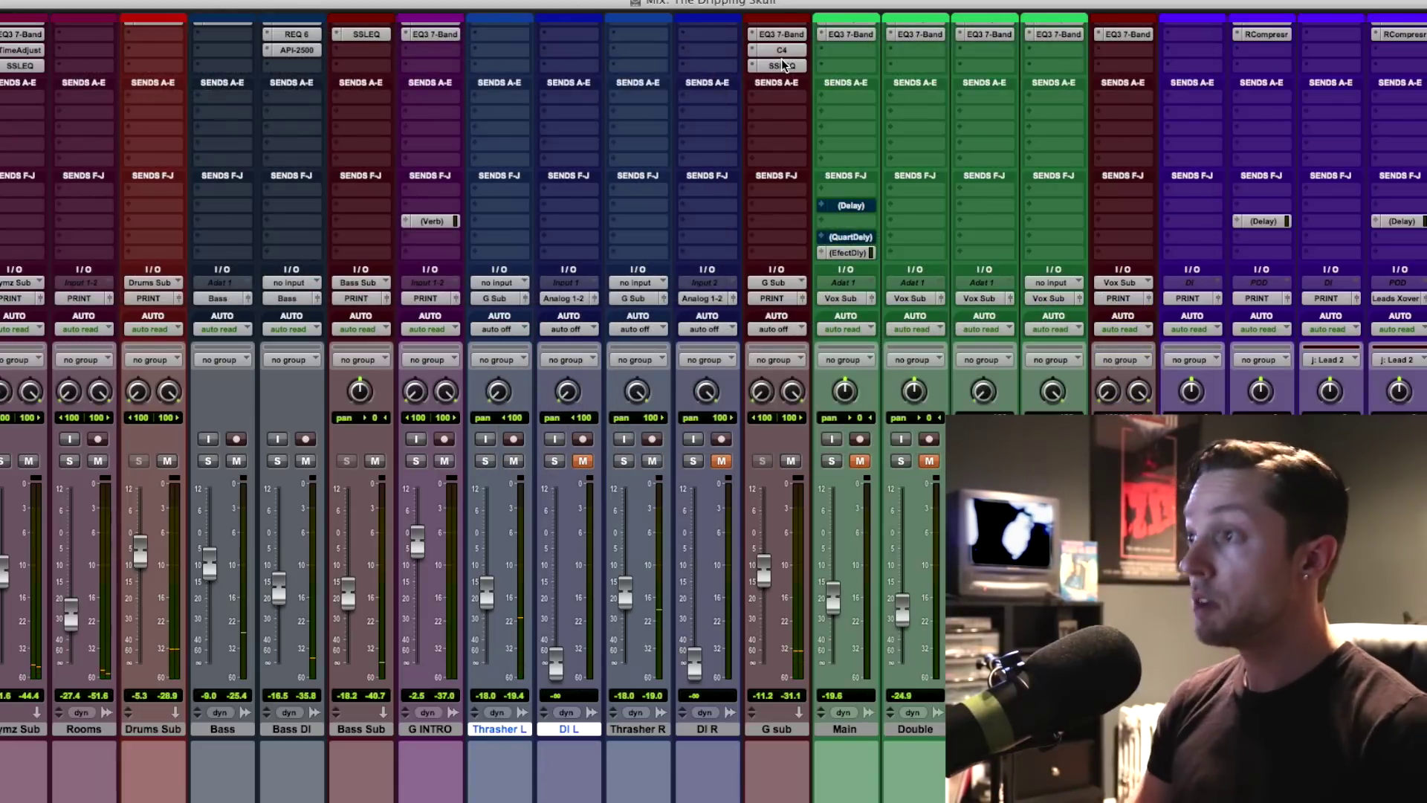
key("super+equal")
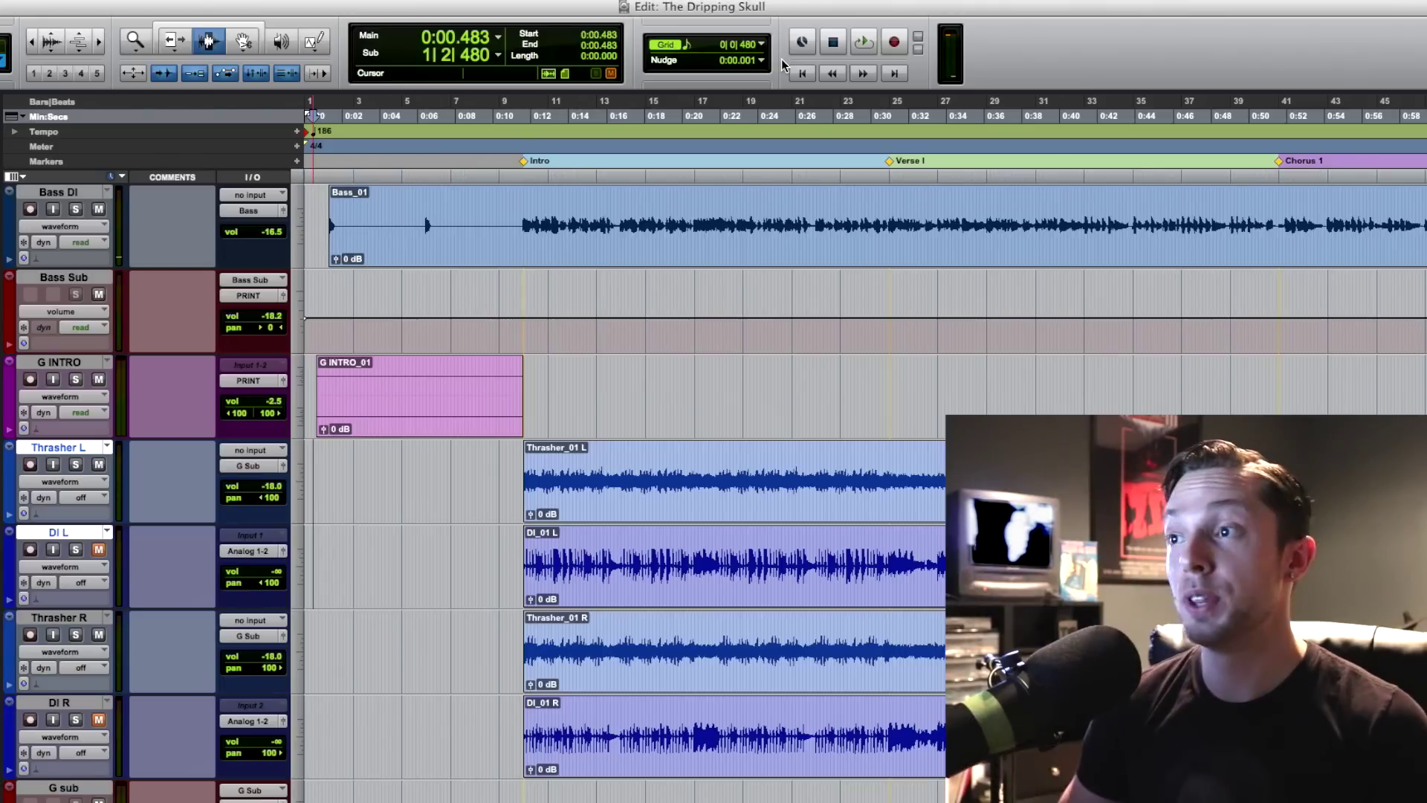